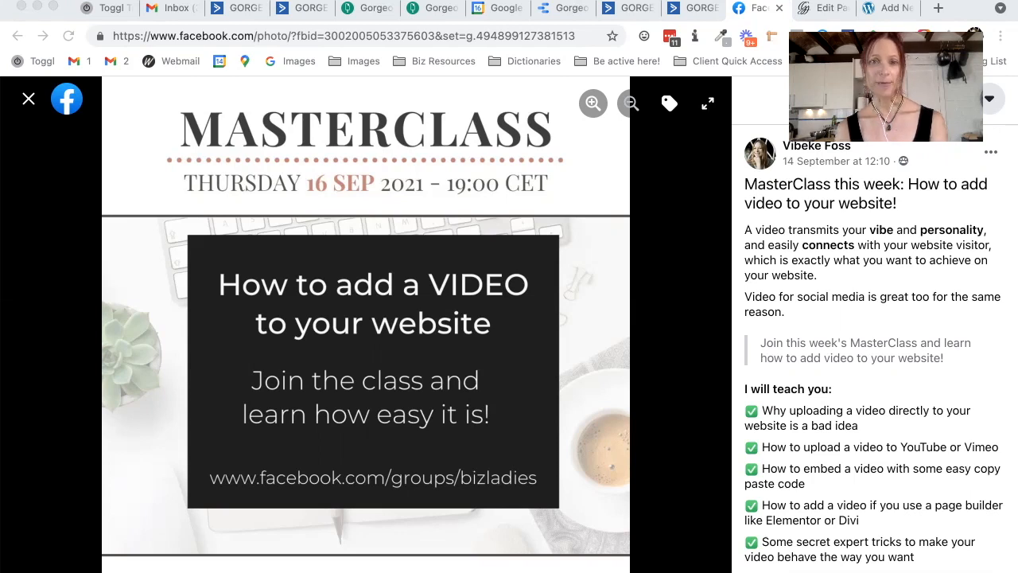
{"action": "key", "text": "super+Tab"}
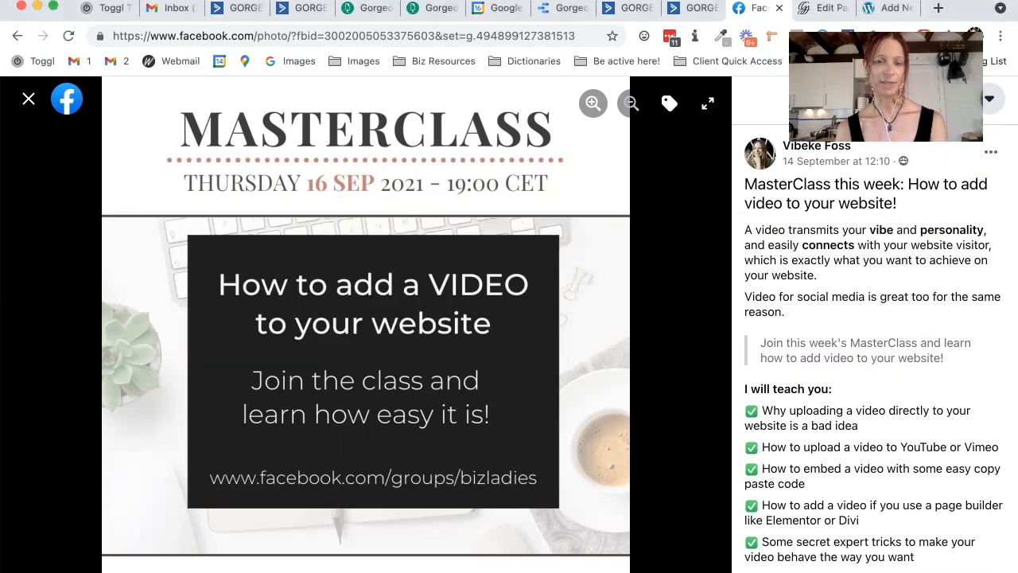
{"action": "key", "text": "super+Tab"}
{"action": "key", "text": "super+Tab"}
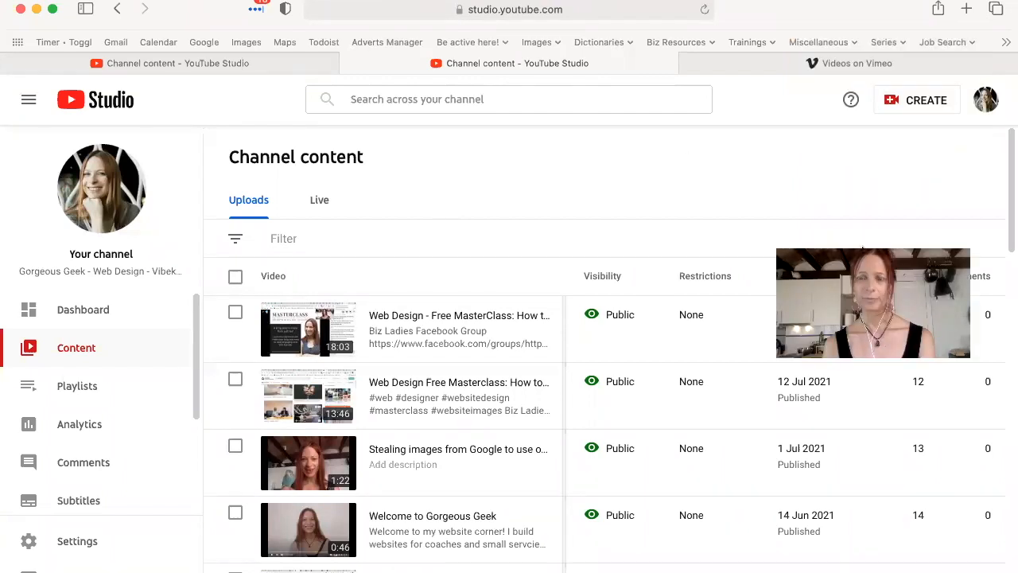
{"action": "left_click", "coordinate": [914, 104]}
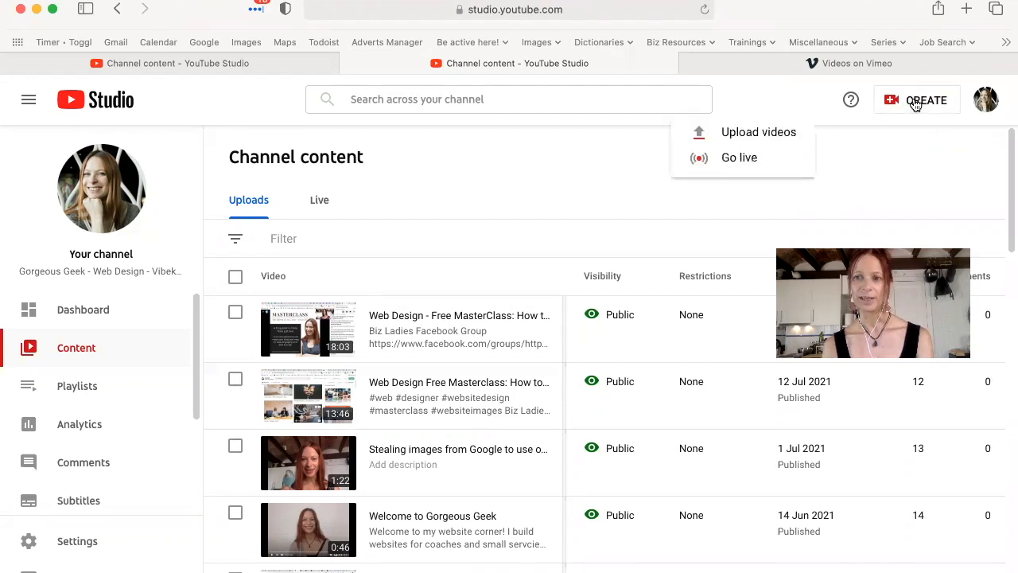
{"action": "left_click", "coordinate": [766, 134]}
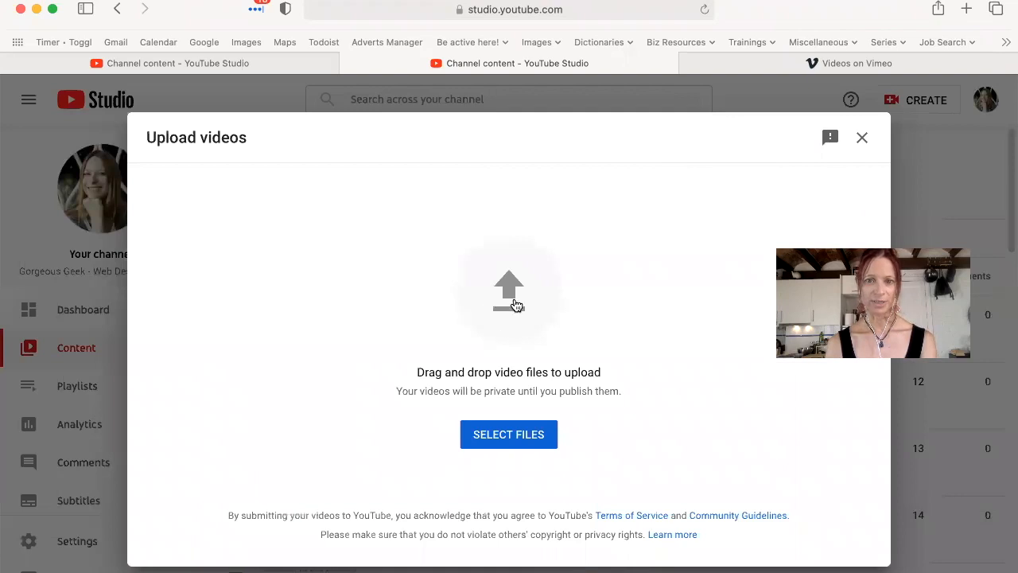
{"action": "key", "text": "super+Tab"}
{"action": "key", "text": "super+Tab"}
{"action": "key", "text": "super+Tab"}
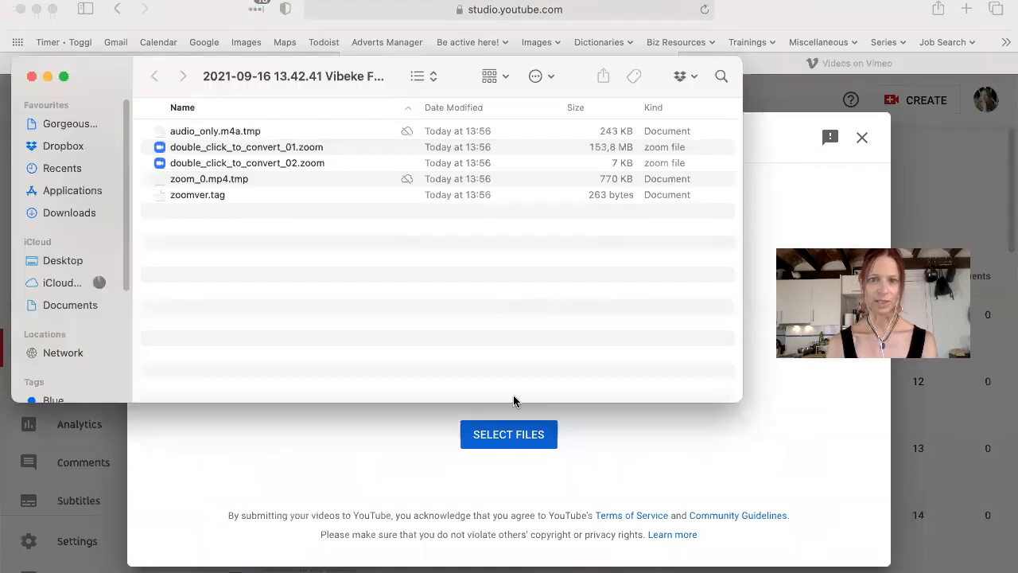
{"action": "left_click", "coordinate": [514, 404]}
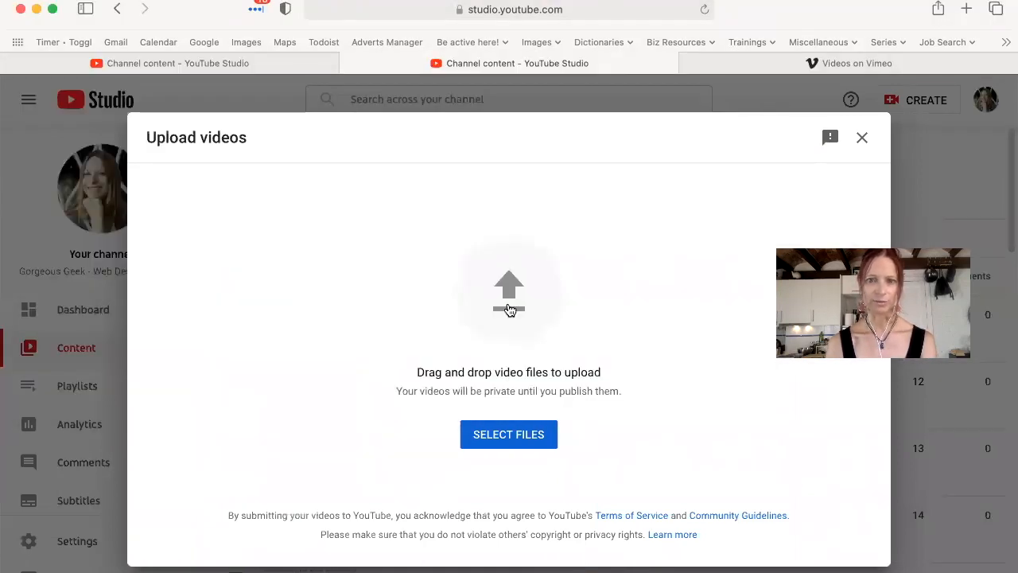
- Upload the file 2021-05-13_MasterClass 5.mp4 from the 10. MasterClasses folder
{"action": "left_click", "coordinate": [515, 434]}
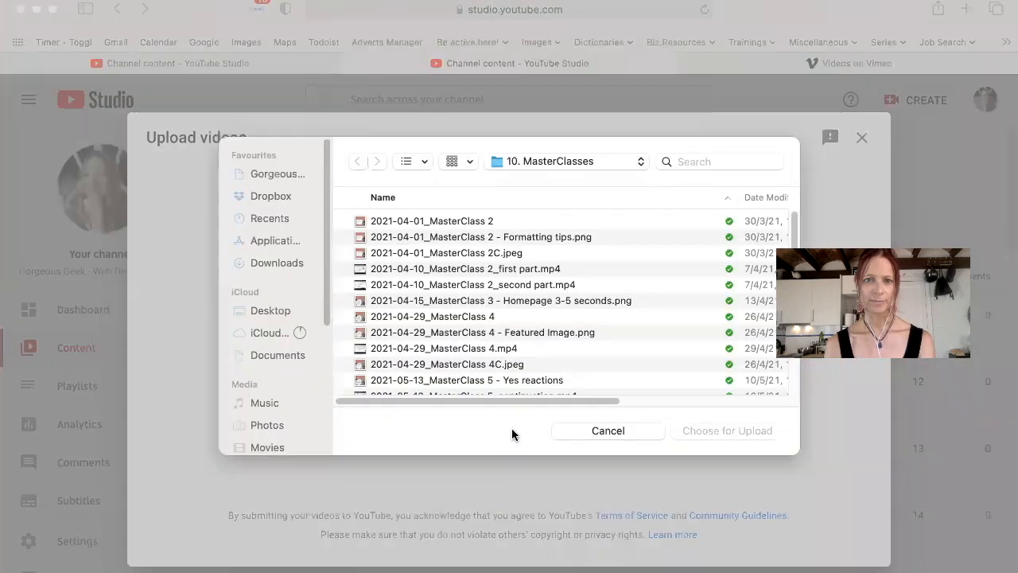
{"action": "scroll", "coordinate": [483, 295], "scroll_direction": "down", "scroll_amount": 5}
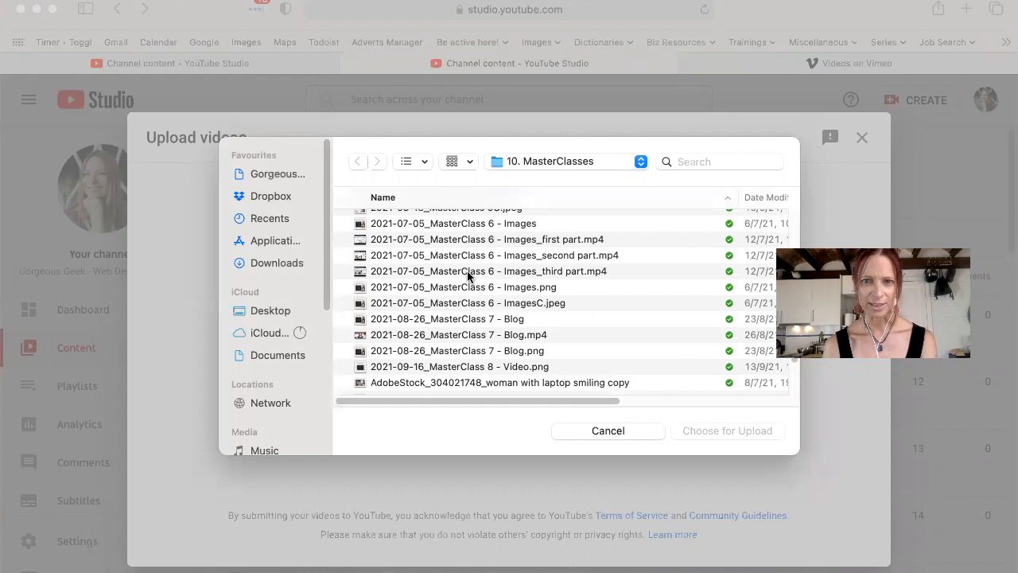
{"action": "scroll", "coordinate": [468, 275], "scroll_direction": "up", "scroll_amount": 3}
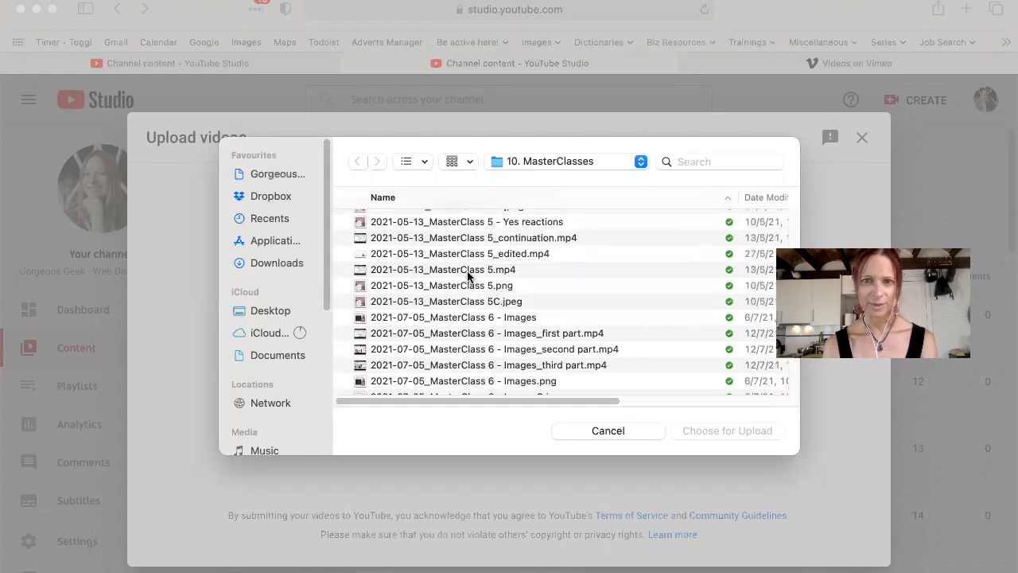
{"action": "scroll", "coordinate": [467, 274], "scroll_direction": "up", "scroll_amount": 1}
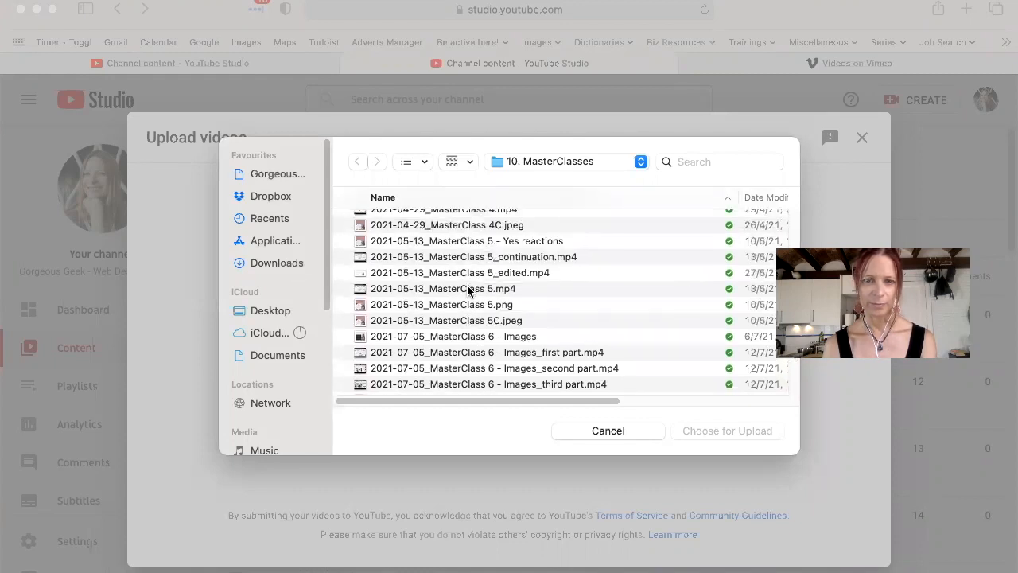
{"action": "left_click", "coordinate": [477, 289]}
{"action": "left_click", "coordinate": [708, 431]}
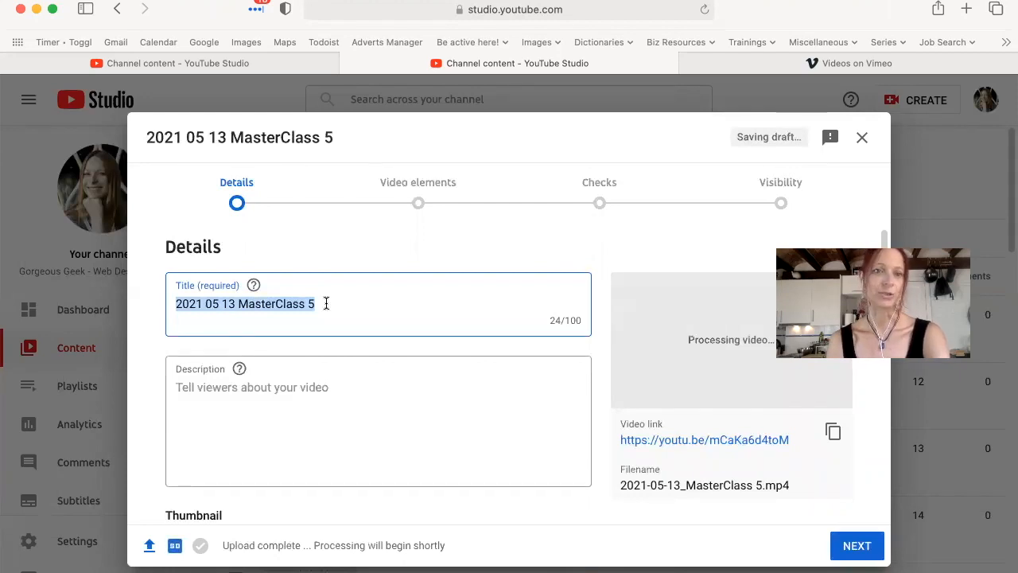
- Review the upload's details: title, description, thumbnail, playlists, audience and the expanded age restriction options
{"action": "left_click", "coordinate": [317, 395]}
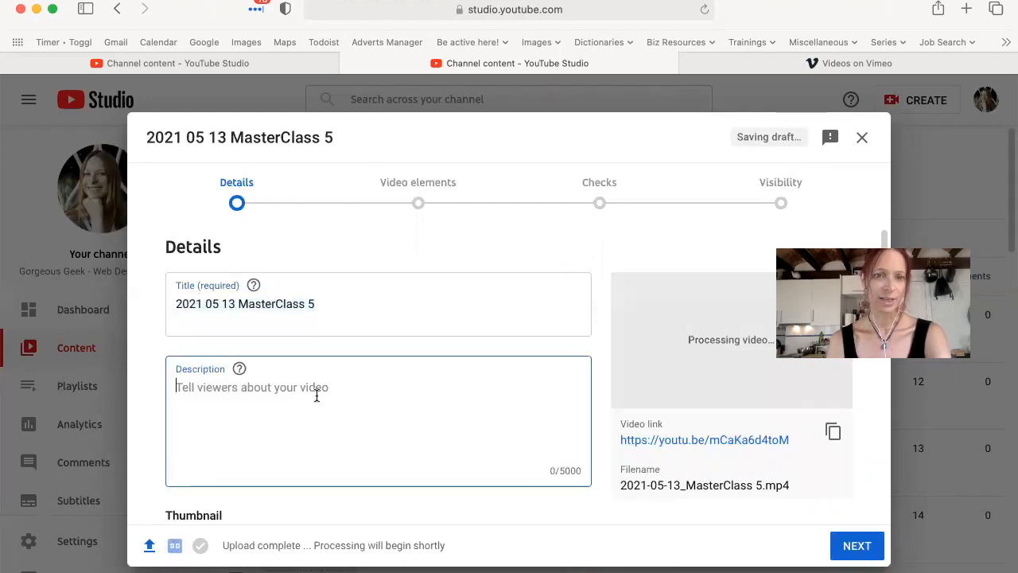
{"action": "scroll", "coordinate": [317, 398], "scroll_direction": "down", "scroll_amount": 4}
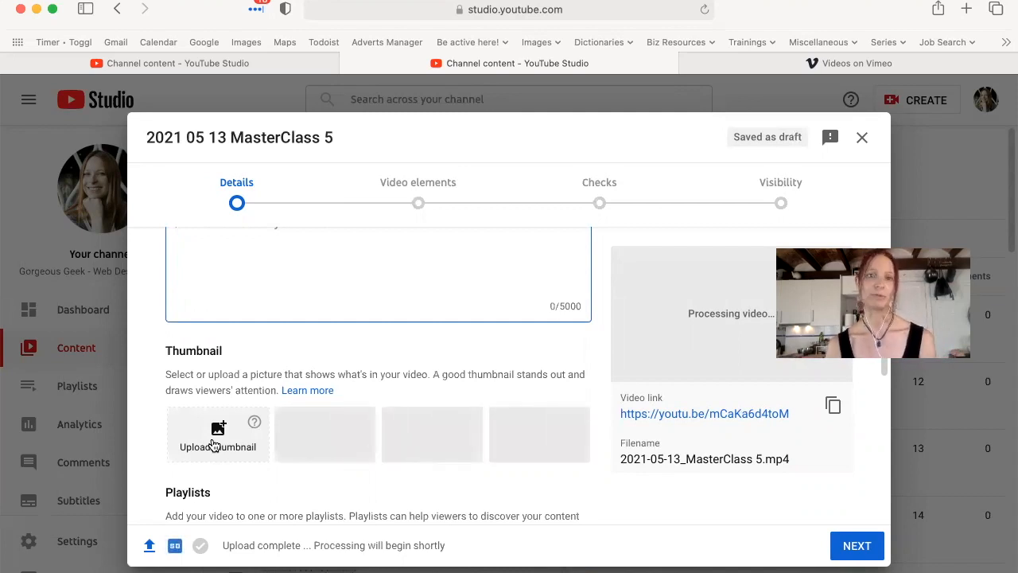
{"action": "scroll", "coordinate": [213, 445], "scroll_direction": "down", "scroll_amount": 8}
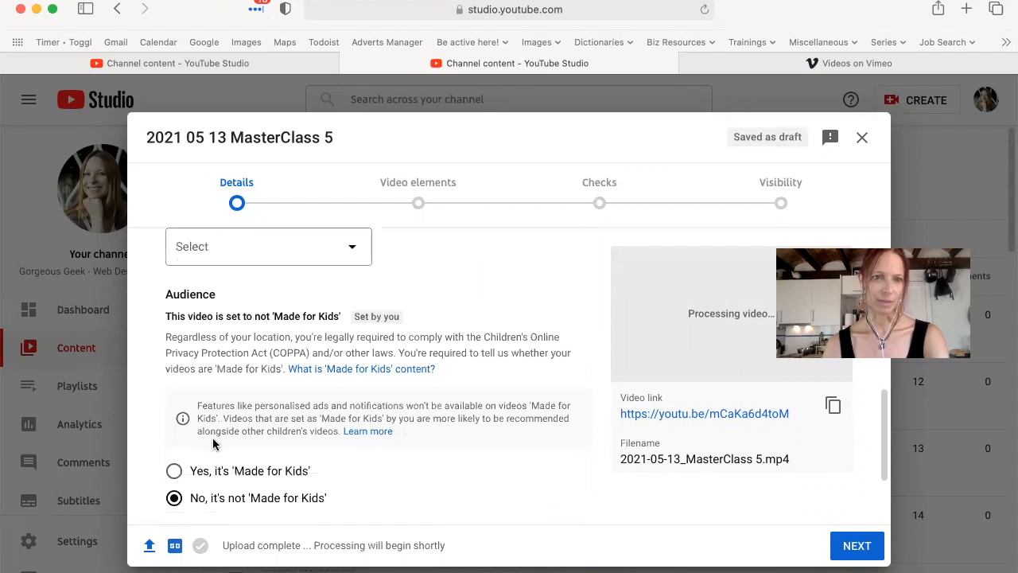
{"action": "scroll", "coordinate": [215, 444], "scroll_direction": "up", "scroll_amount": 1}
{"action": "scroll", "coordinate": [404, 355], "scroll_direction": "down", "scroll_amount": 4}
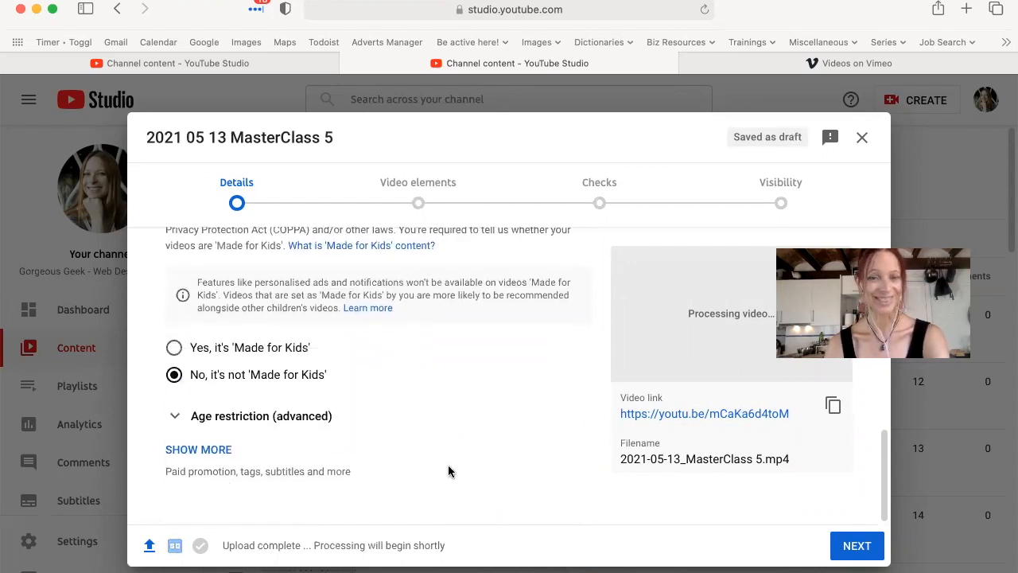
{"action": "left_click", "coordinate": [175, 416]}
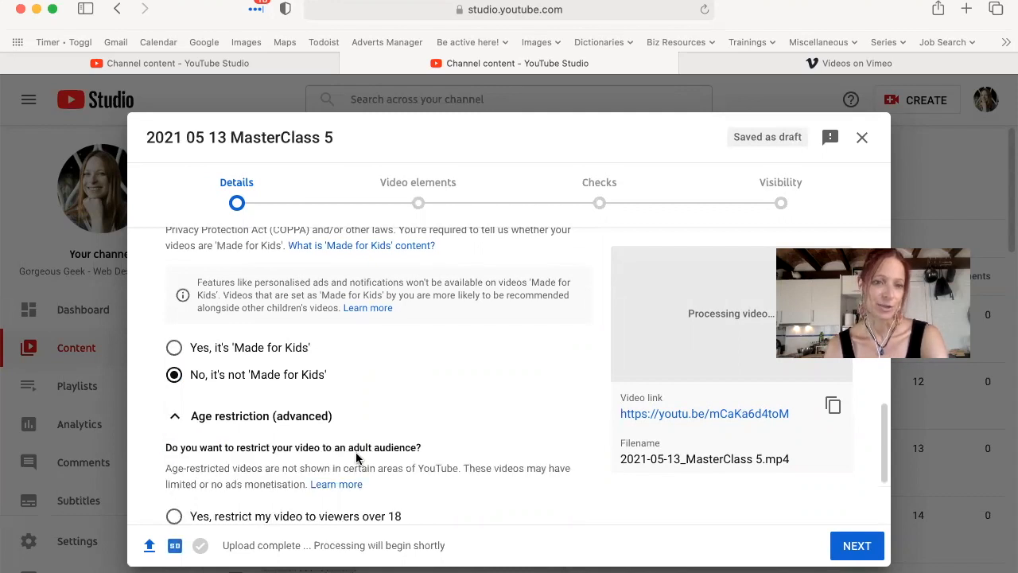
{"action": "scroll", "coordinate": [357, 393], "scroll_direction": "down", "scroll_amount": 3}
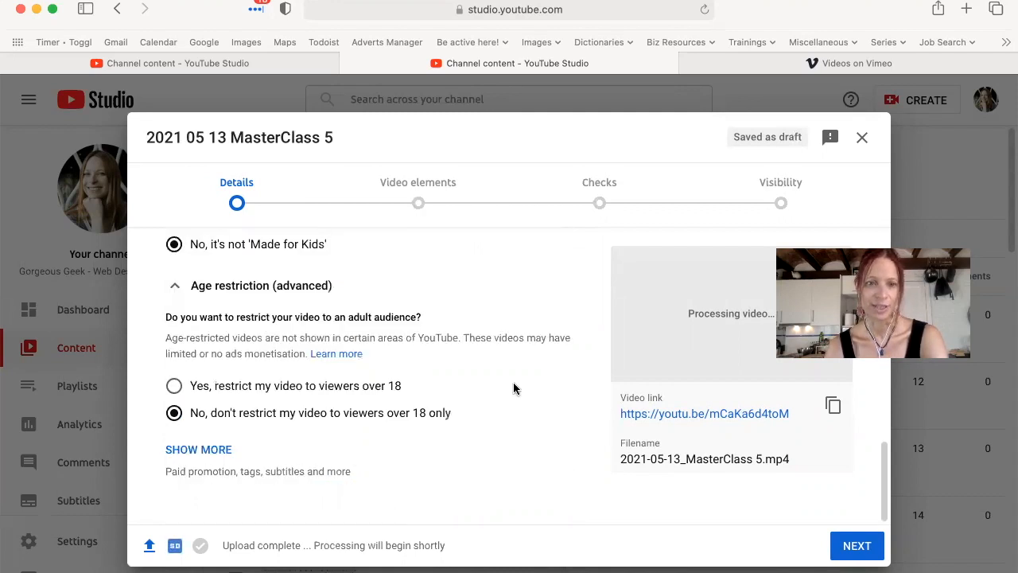
{"action": "scroll", "coordinate": [513, 383], "scroll_direction": "up", "scroll_amount": 10}
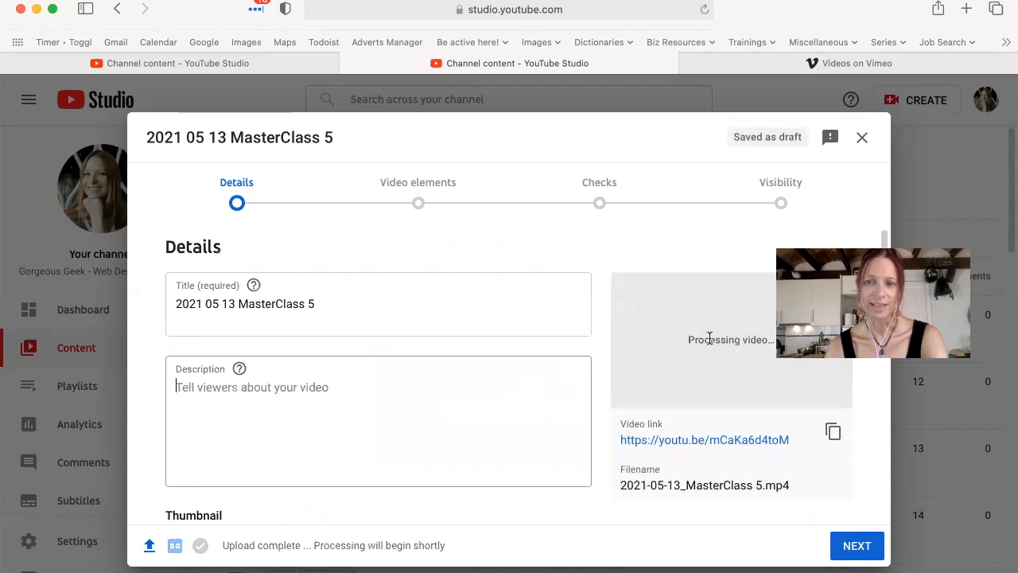
{"action": "left_click", "coordinate": [454, 410]}
{"action": "scroll", "coordinate": [493, 429], "scroll_direction": "down", "scroll_amount": 1}
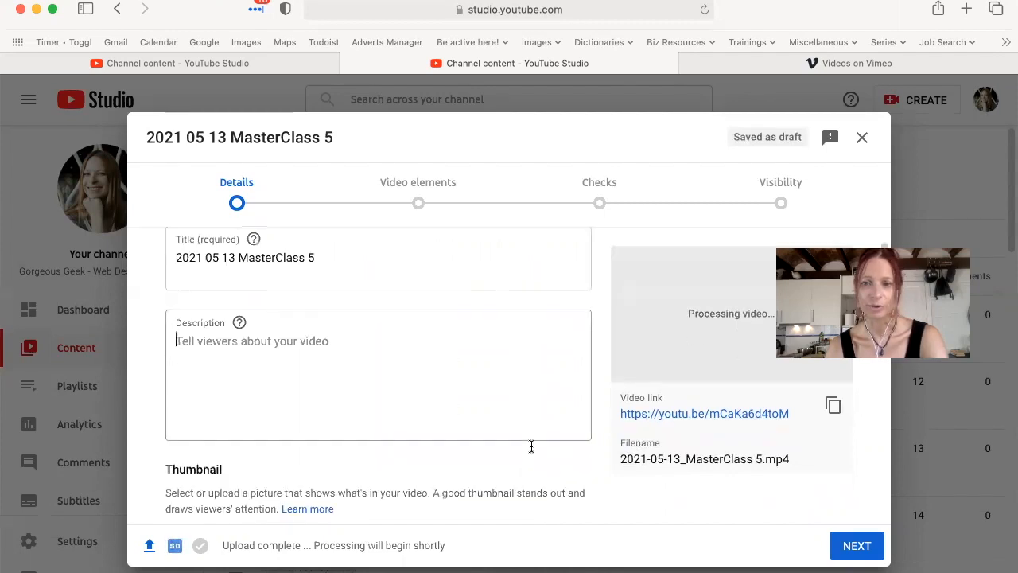
- Advance the upload from its details through video elements and checks to the visibility stage, adding no subtitles, end screen or cards
{"action": "left_click", "coordinate": [853, 553]}
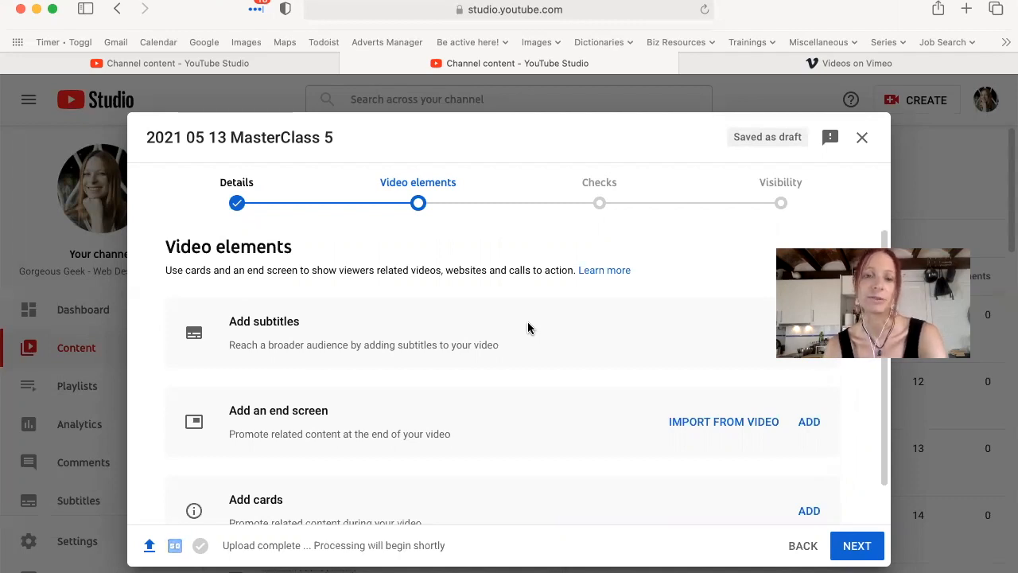
{"action": "scroll", "coordinate": [528, 328], "scroll_direction": "down", "scroll_amount": 1}
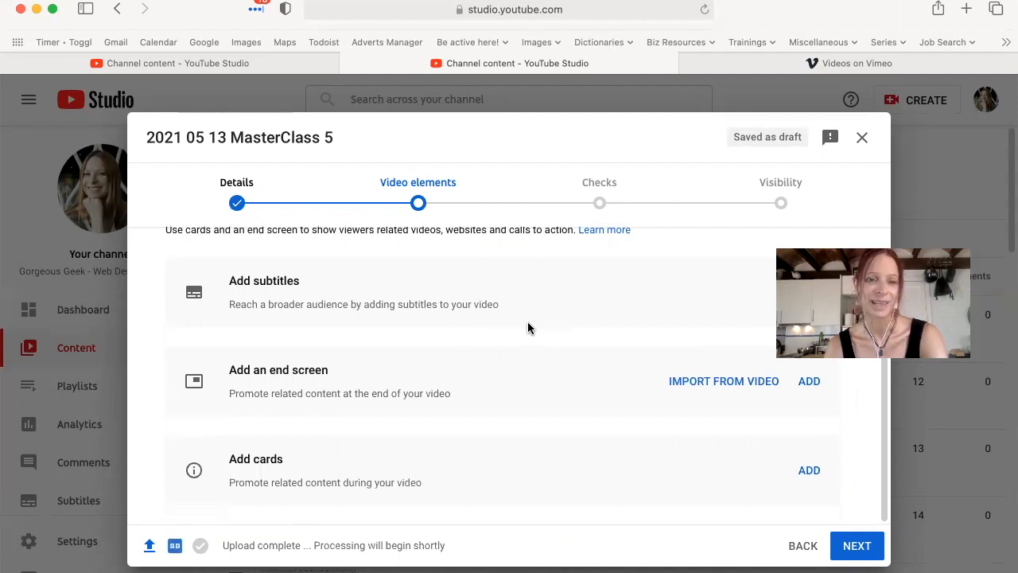
{"action": "scroll", "coordinate": [589, 437], "scroll_direction": "up", "scroll_amount": 1}
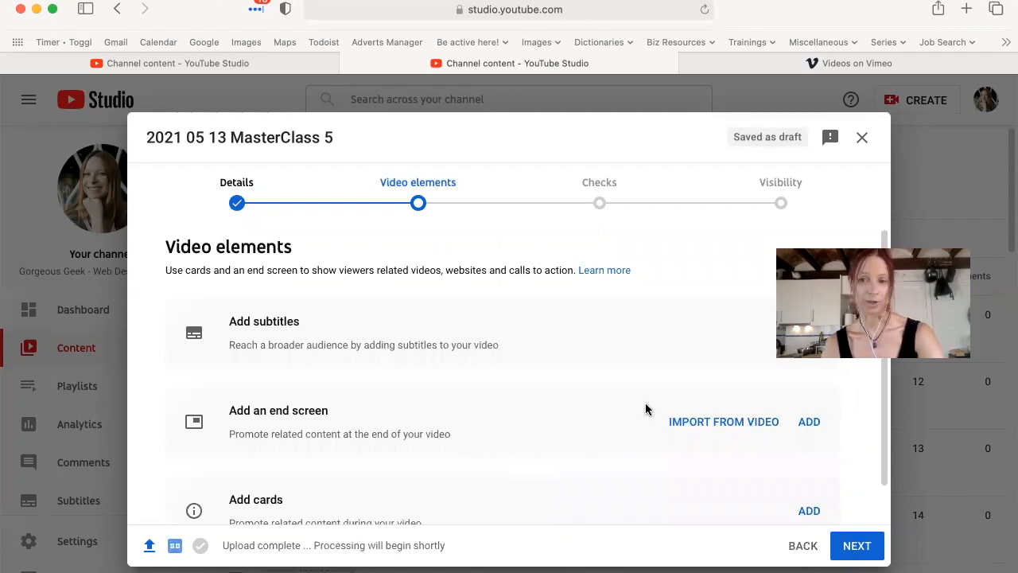
{"action": "left_click", "coordinate": [840, 553]}
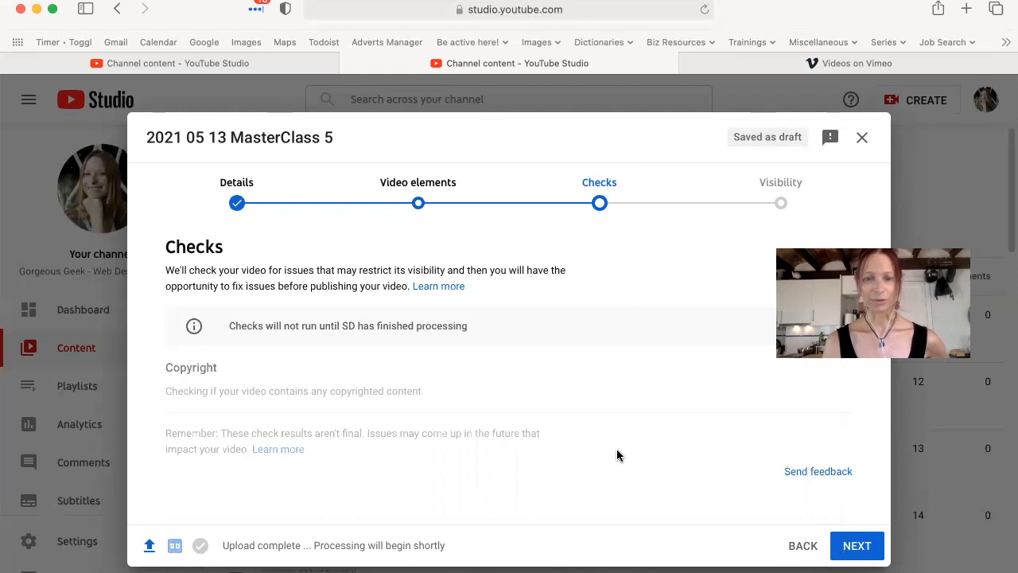
{"action": "left_click", "coordinate": [857, 547]}
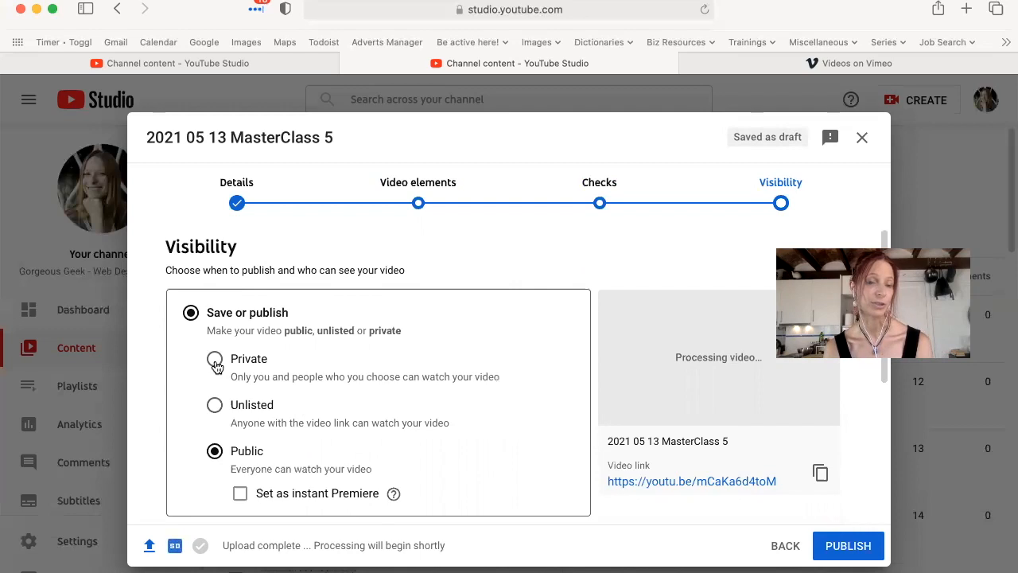
- Set the video's visibility to Unlisted, save it and dismiss the processing notice
{"action": "left_click", "coordinate": [215, 406]}
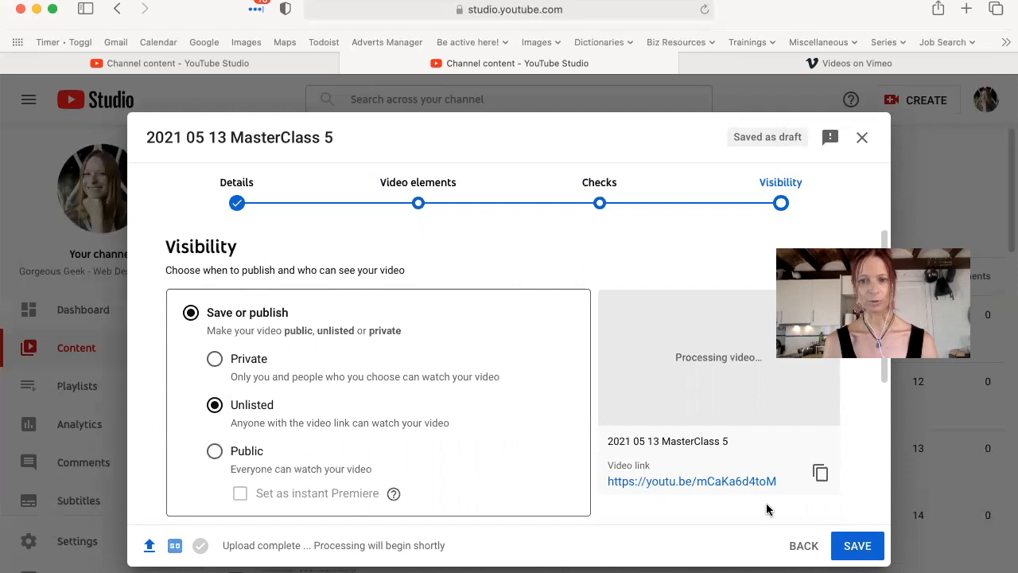
{"action": "left_click", "coordinate": [862, 549]}
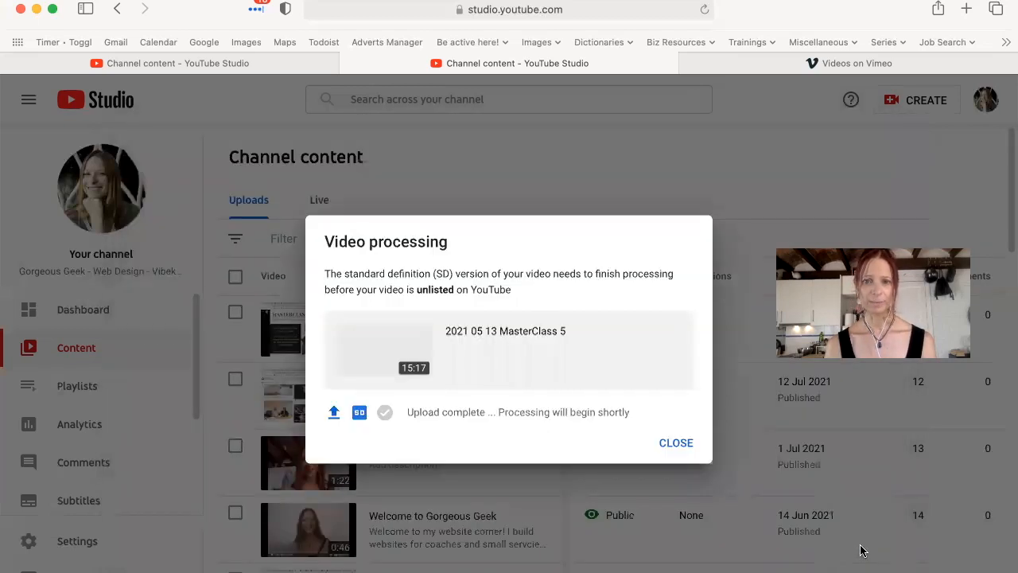
{"action": "left_click", "coordinate": [678, 447]}
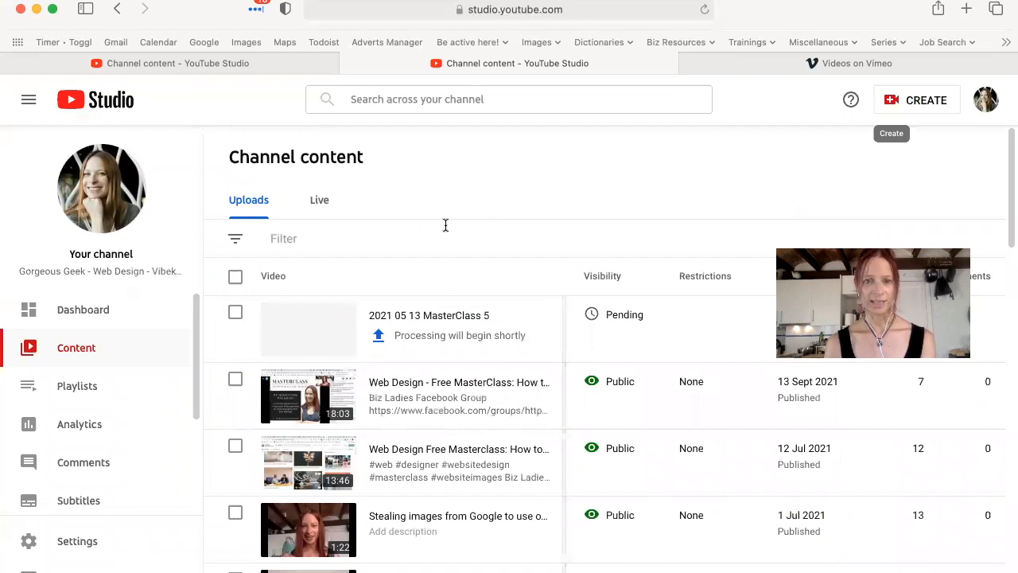
- Switch to Vimeo and upload 2021-05-13_MasterClass 5.mp4 from the 10. MasterClasses folder as a new video
{"action": "left_click", "coordinate": [794, 70]}
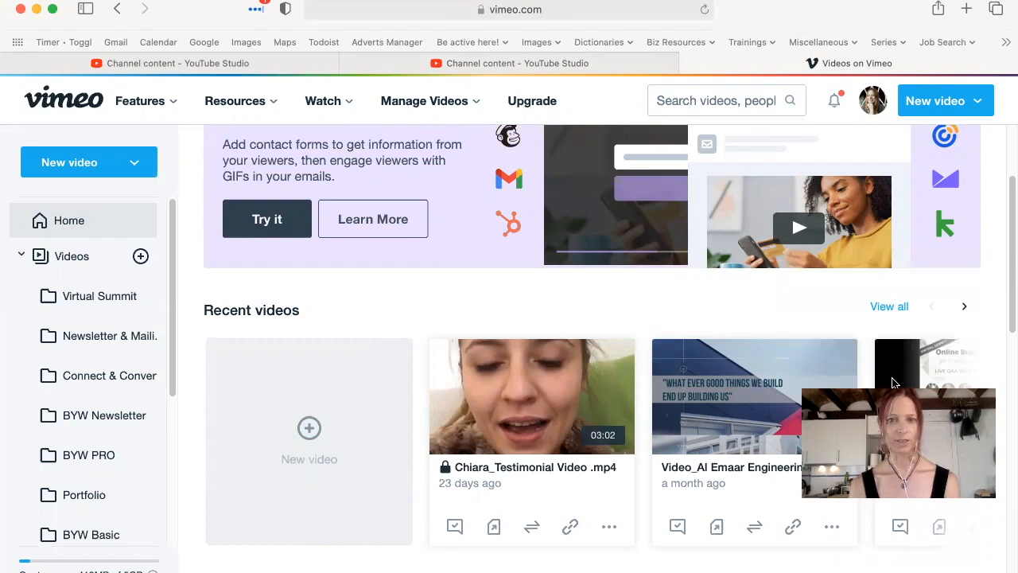
{"action": "scroll", "coordinate": [606, 269], "scroll_direction": "down", "scroll_amount": 1}
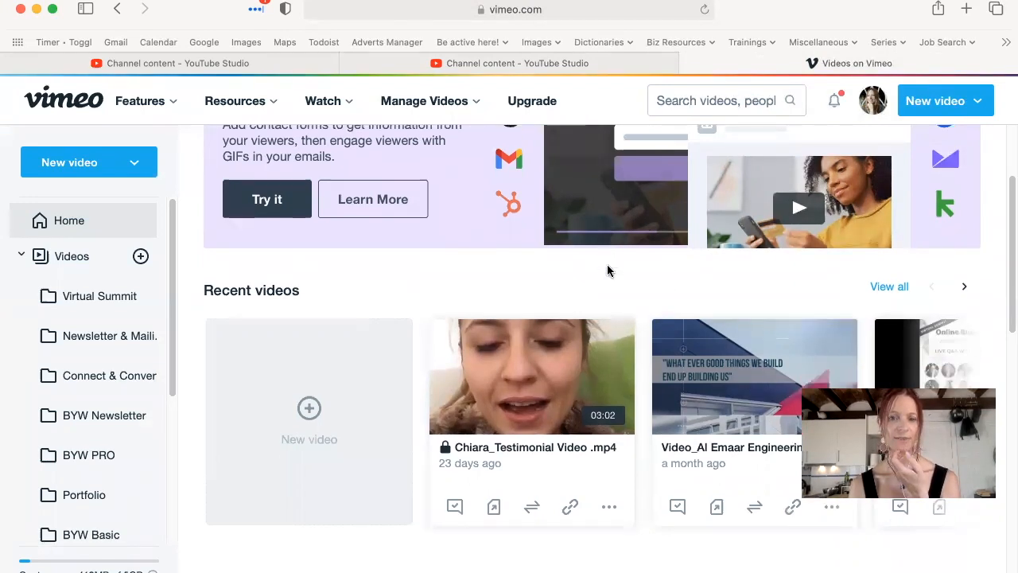
{"action": "scroll", "coordinate": [607, 269], "scroll_direction": "up", "scroll_amount": 4}
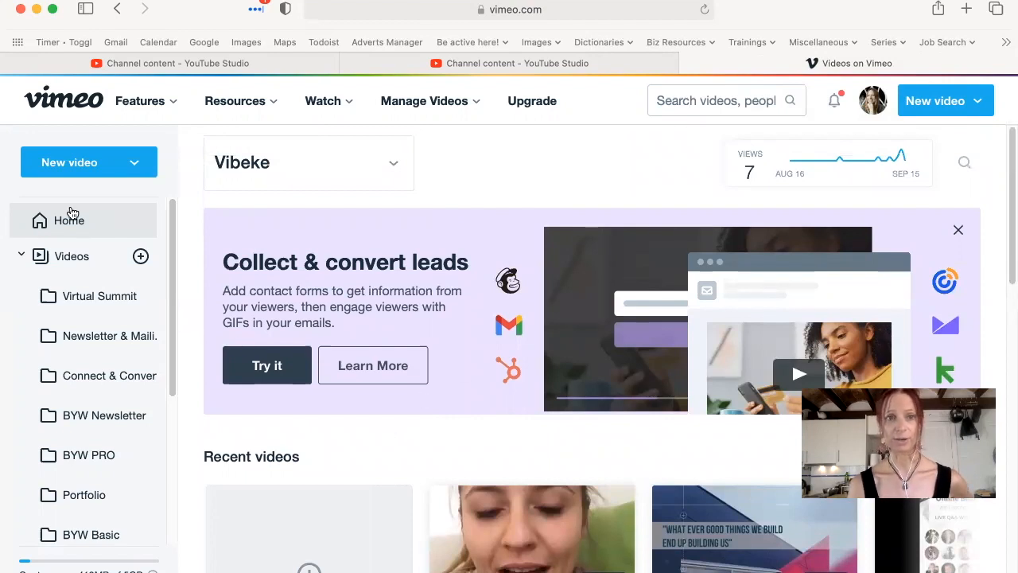
{"action": "left_click", "coordinate": [85, 165]}
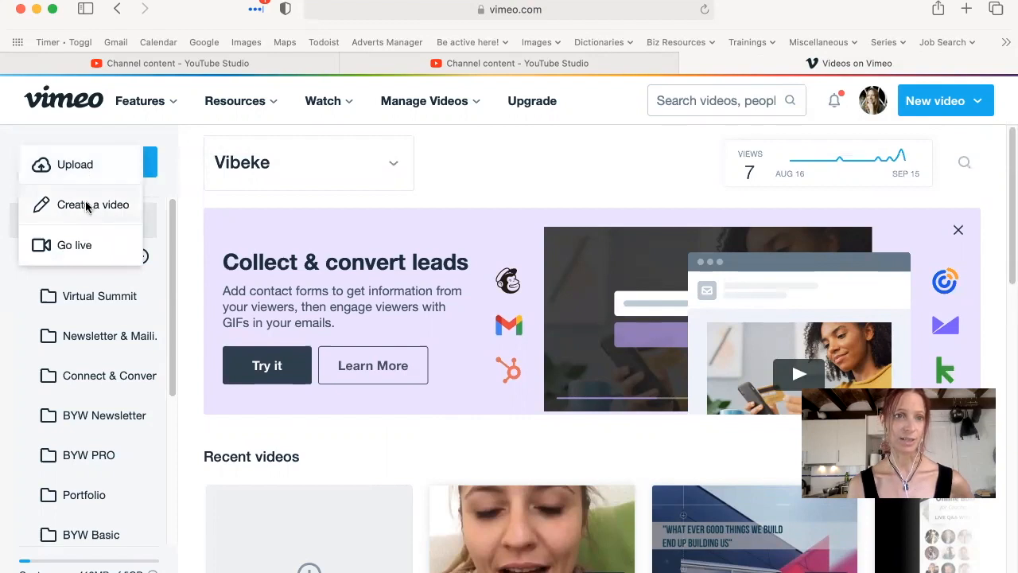
{"action": "left_click", "coordinate": [85, 168]}
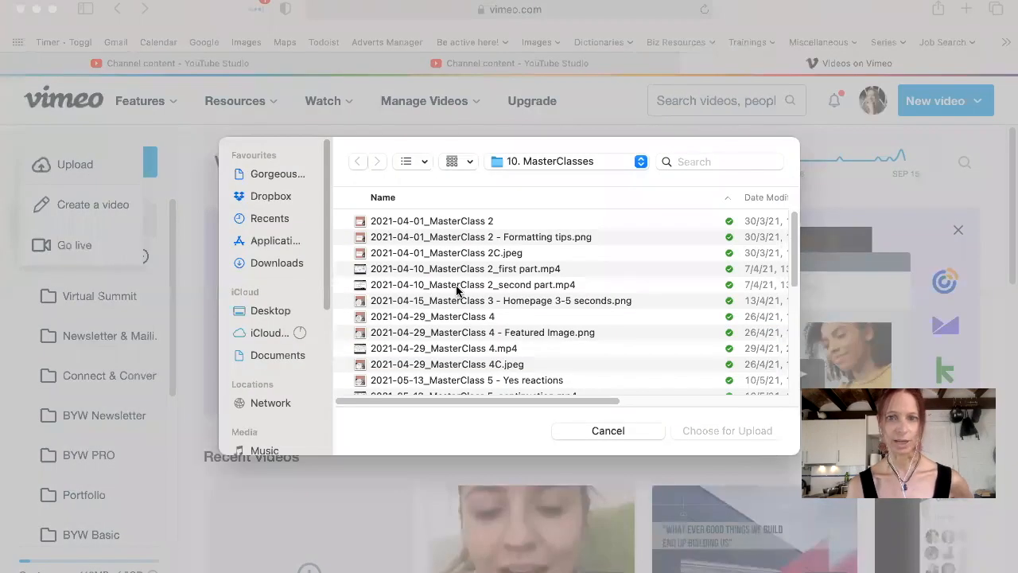
{"action": "scroll", "coordinate": [457, 291], "scroll_direction": "down", "scroll_amount": 3}
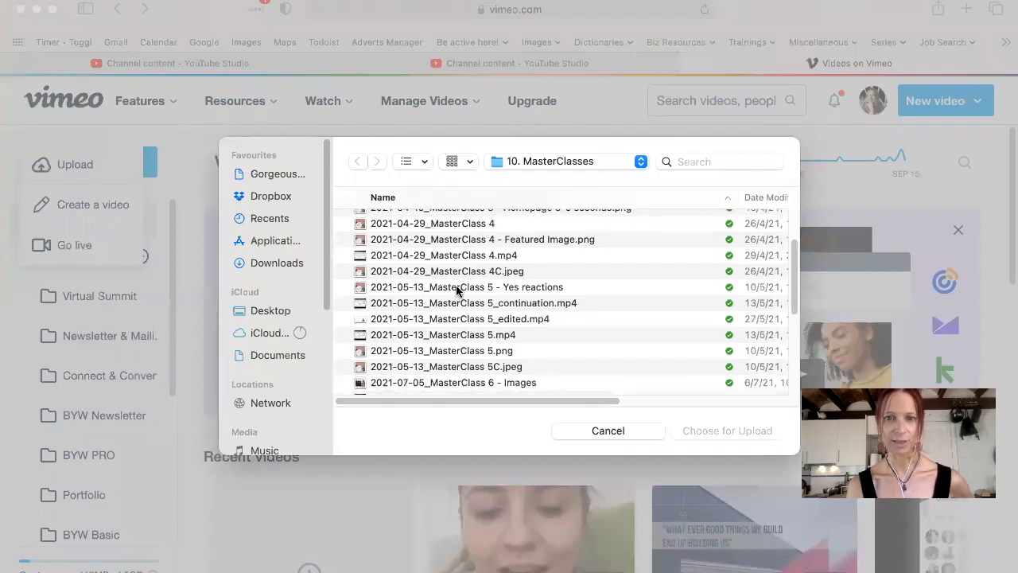
{"action": "left_click", "coordinate": [463, 335]}
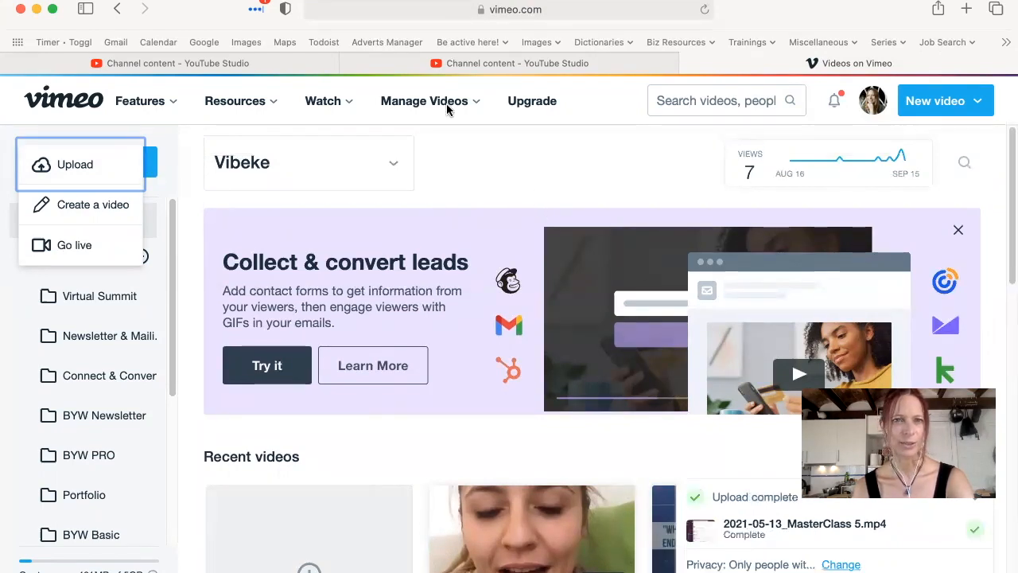
{"action": "left_click", "coordinate": [392, 68]}
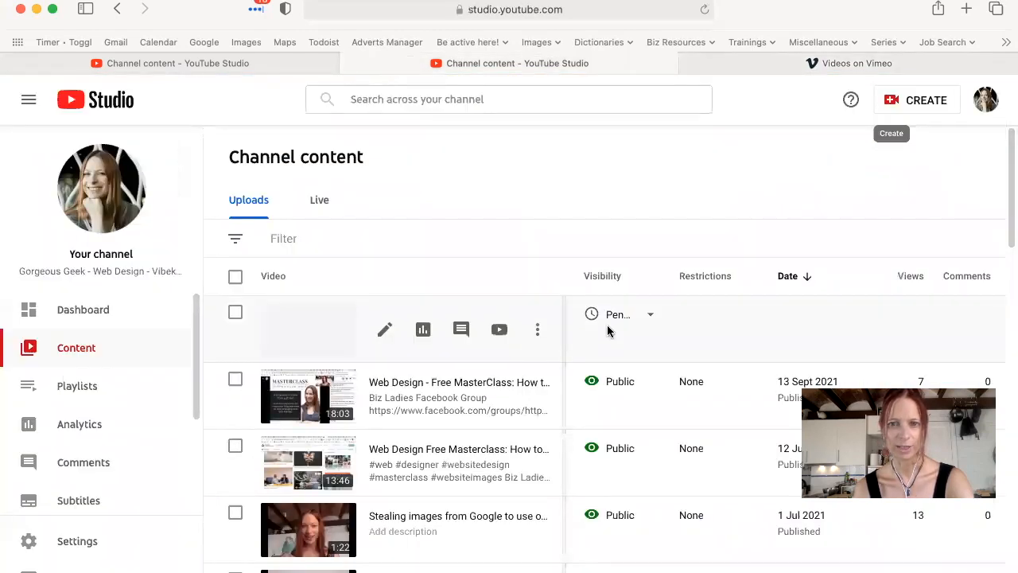
{"action": "mouse_move", "coordinate": [611, 318]}
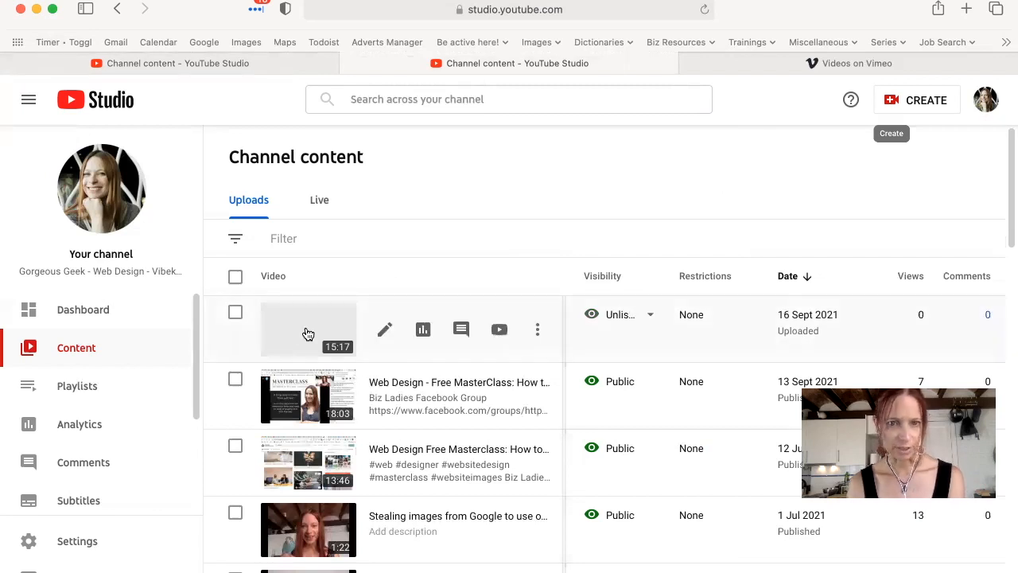
{"action": "left_click", "coordinate": [499, 330]}
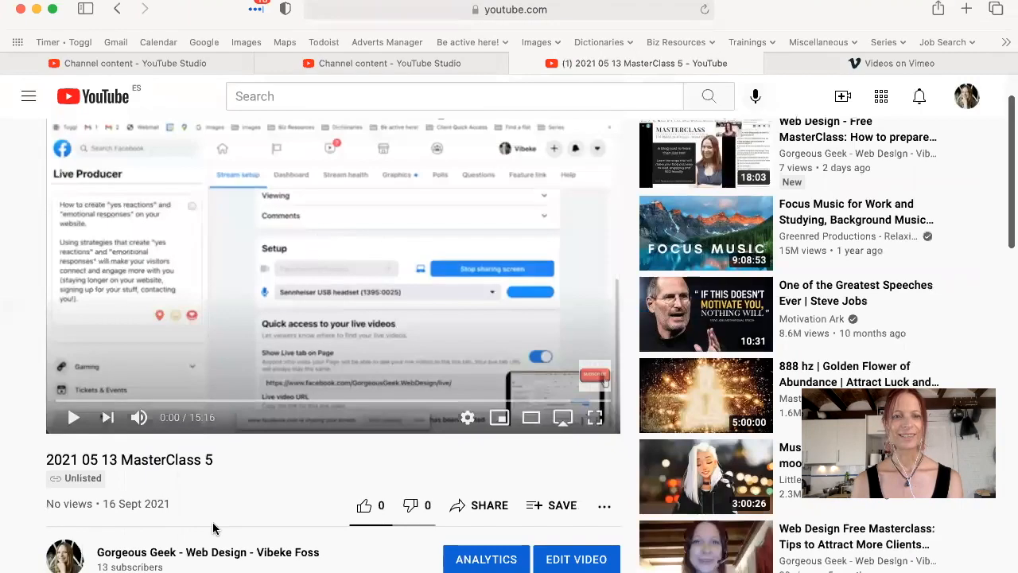
- Open the sharing options of 2021 05 13 MasterClass 5 and copy its full iframe embed code
{"action": "scroll", "coordinate": [357, 487], "scroll_direction": "down", "scroll_amount": 2}
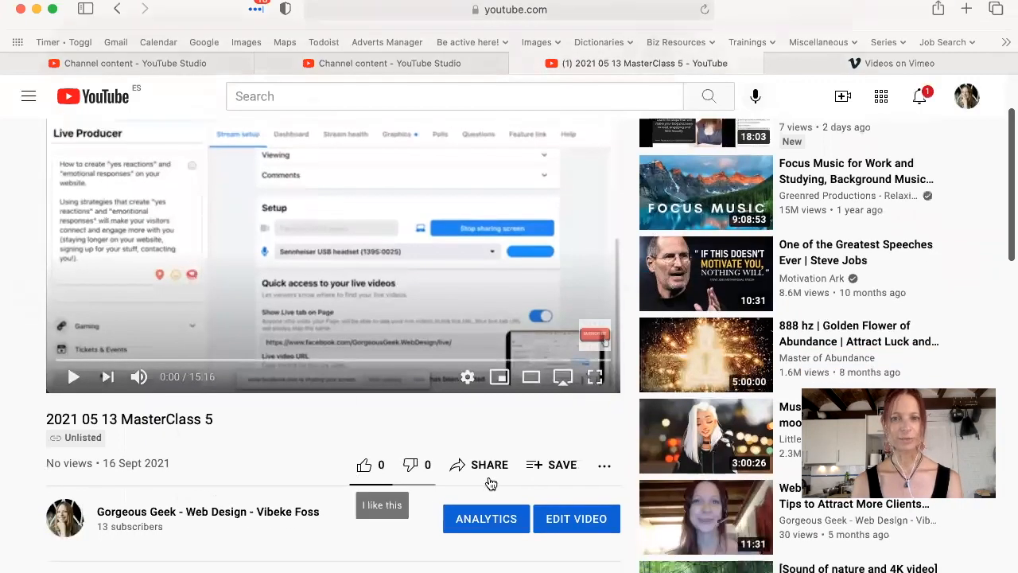
{"action": "left_click", "coordinate": [489, 468]}
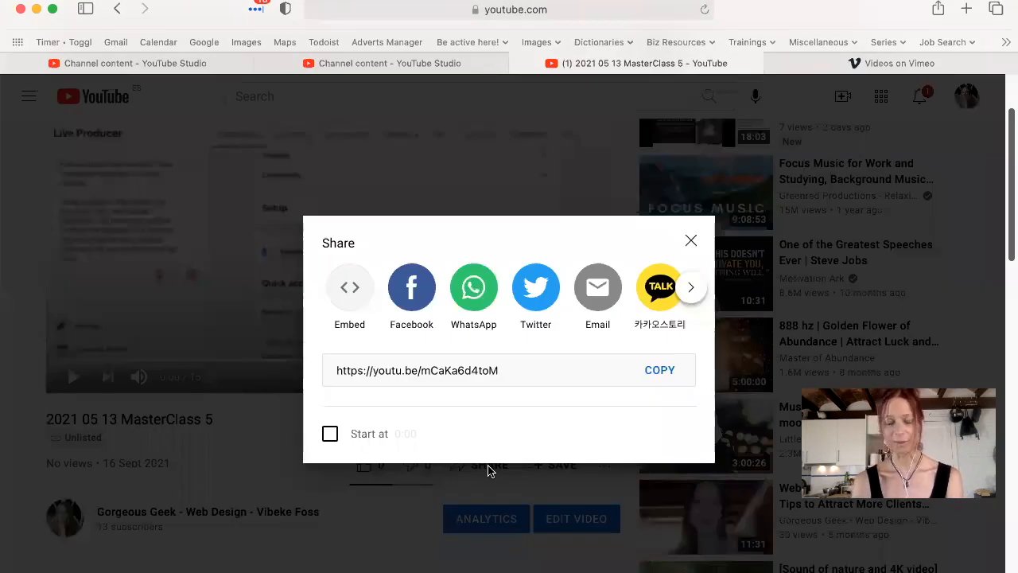
{"action": "left_click", "coordinate": [350, 291]}
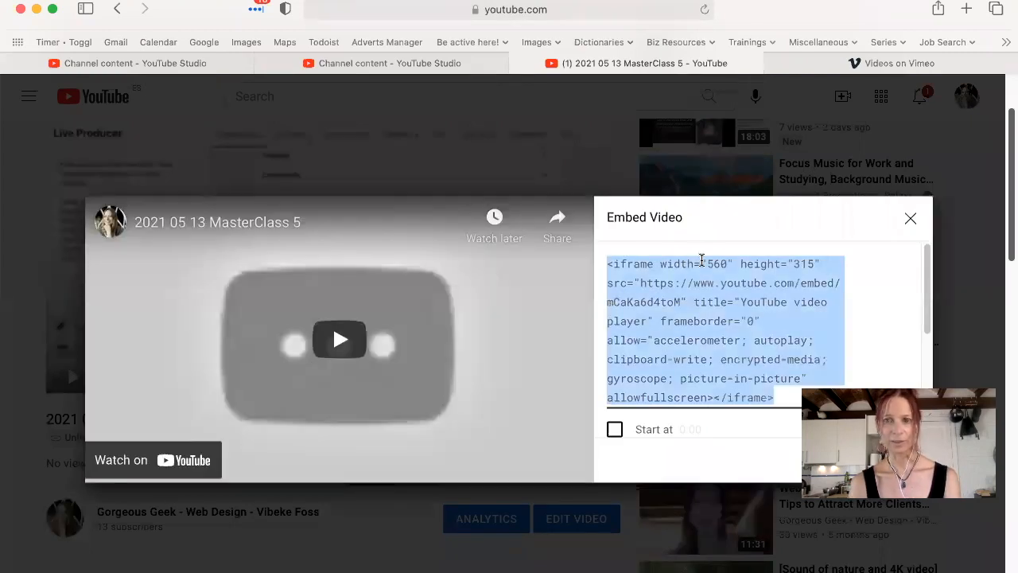
{"action": "right_click", "coordinate": [704, 262]}
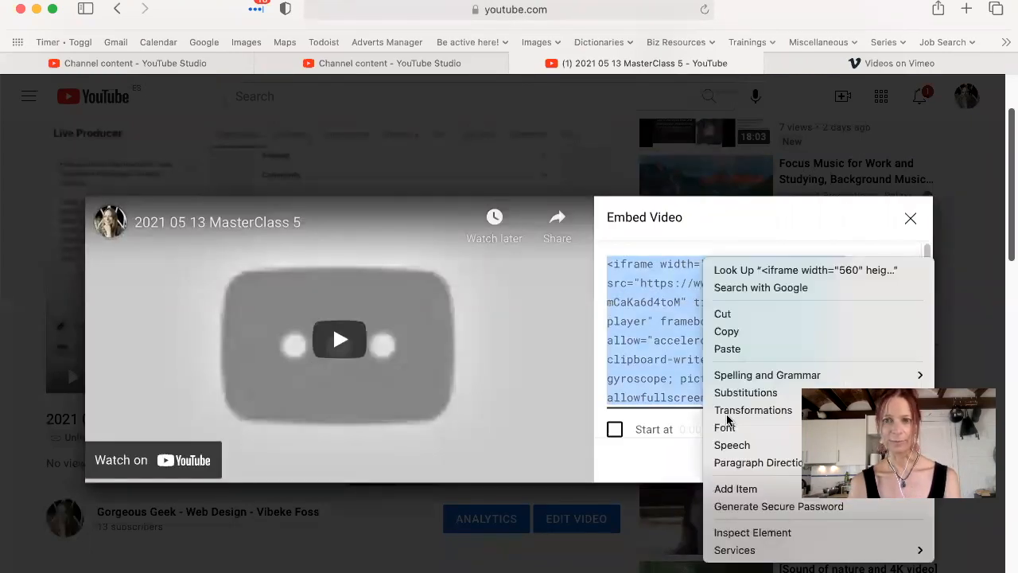
{"action": "left_click", "coordinate": [727, 331]}
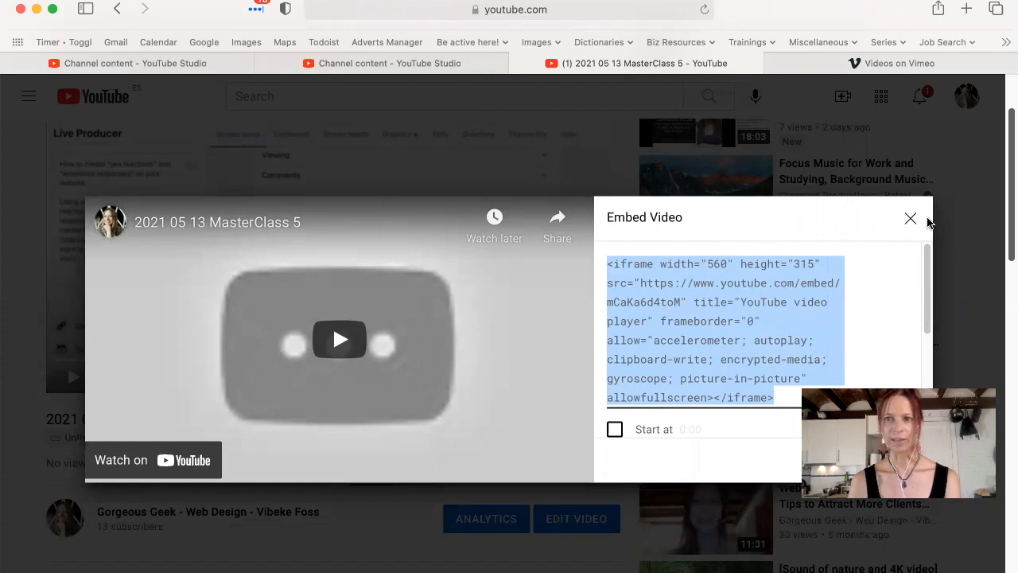
- Switch to the WordPress draft page Embed video test and paste the YouTube embed code into its HTML text content
{"action": "key", "text": "super+Tab"}
{"action": "key", "text": "super+Tab"}
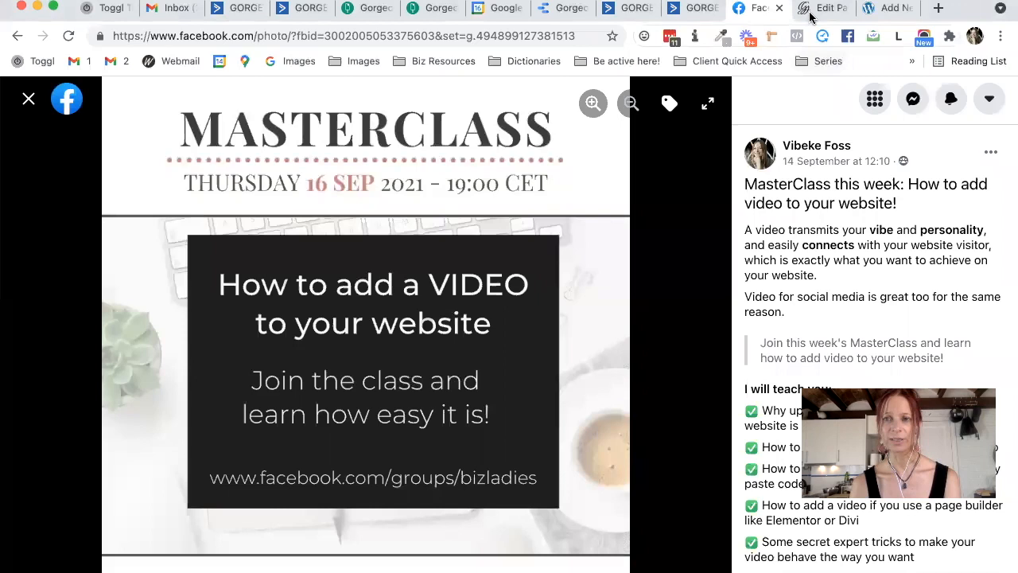
{"action": "left_click", "coordinate": [810, 9]}
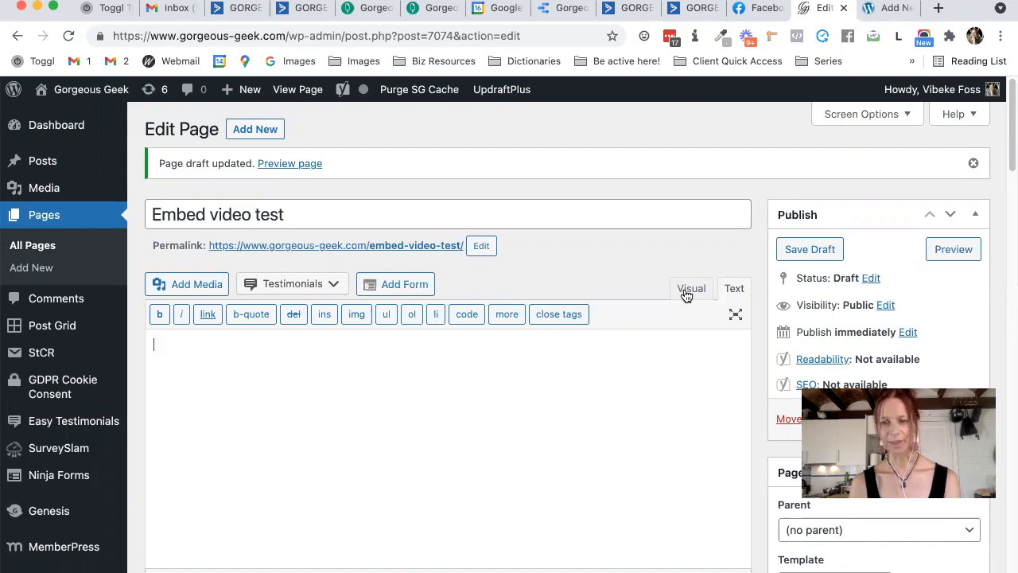
{"action": "left_click", "coordinate": [517, 365]}
{"action": "key", "text": "ctrl+v"}
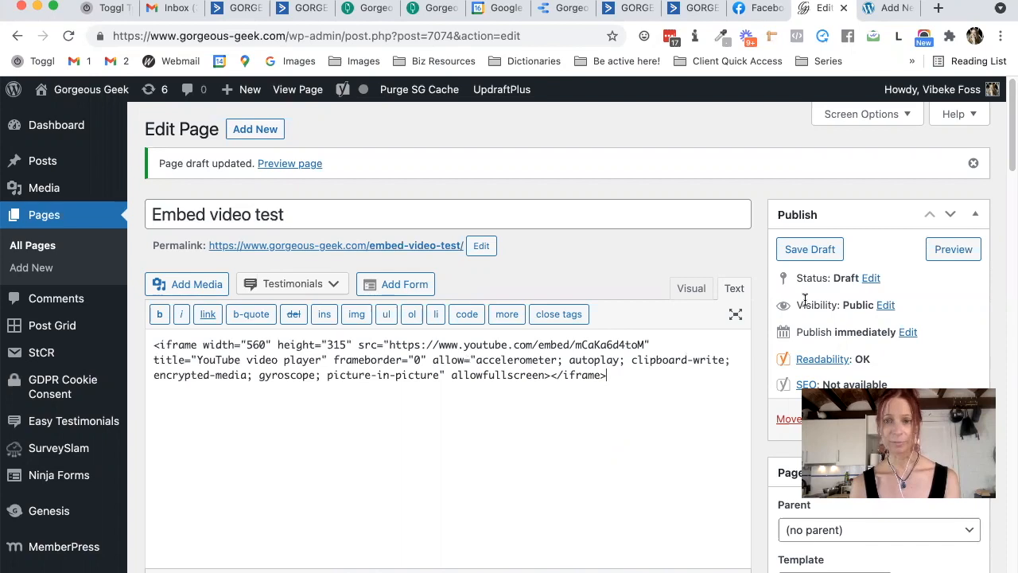
- Preview the Embed video test page, briefly play and pause the embedded video, and compare the preview with the page's code
{"action": "left_click", "coordinate": [953, 249]}
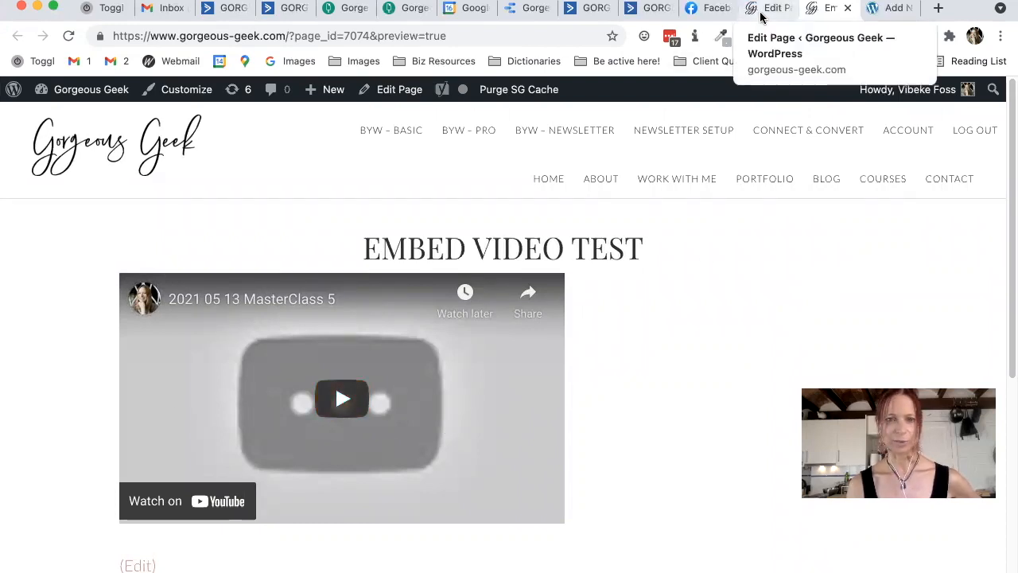
{"action": "left_click", "coordinate": [342, 402]}
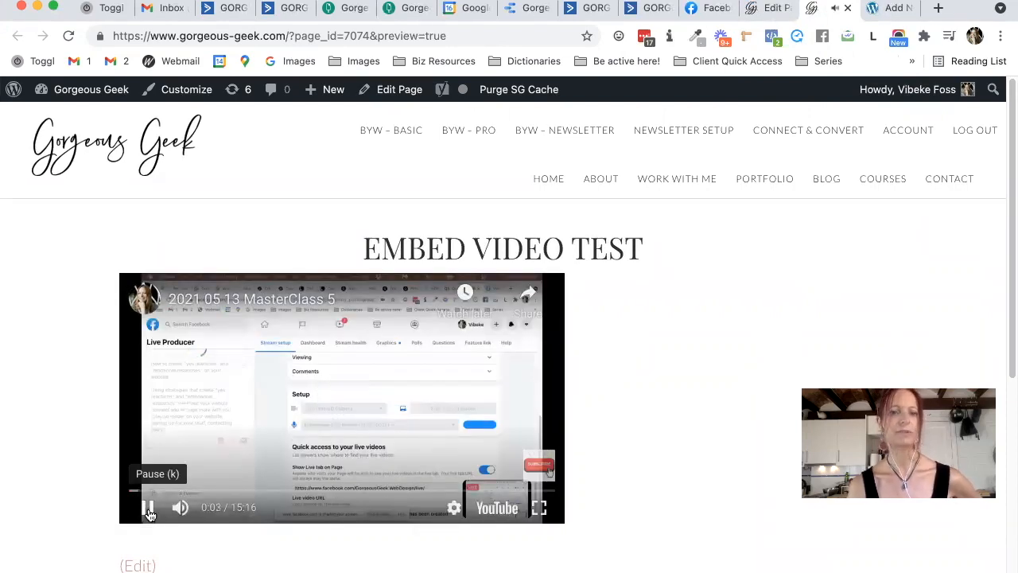
{"action": "left_click", "coordinate": [148, 511]}
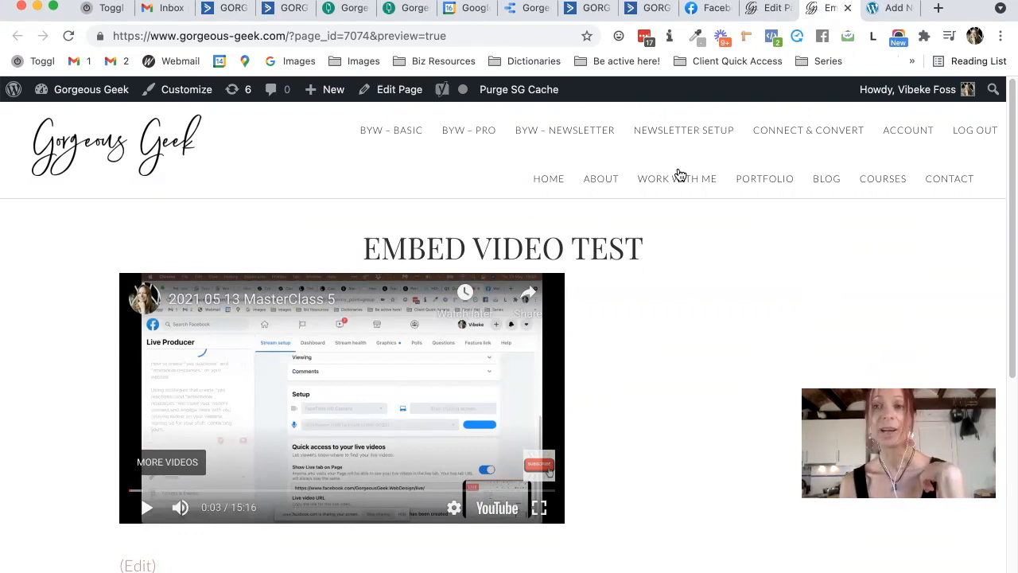
{"action": "left_click", "coordinate": [765, 10]}
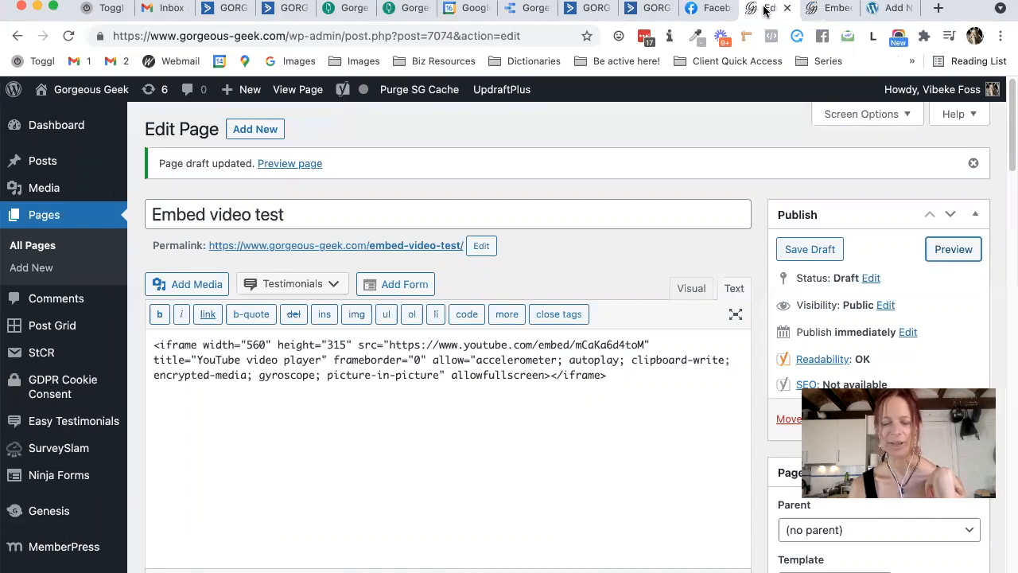
{"action": "left_click", "coordinate": [824, 14]}
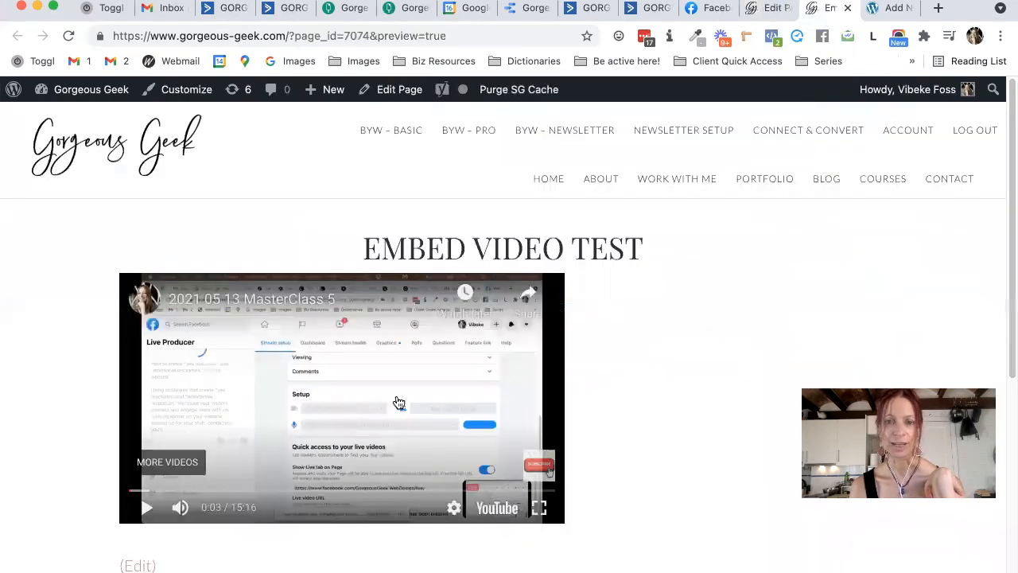
- Wrap the iframe code in the page editor in an opening <p> and a closing </p> tag
{"action": "left_click", "coordinate": [760, 14]}
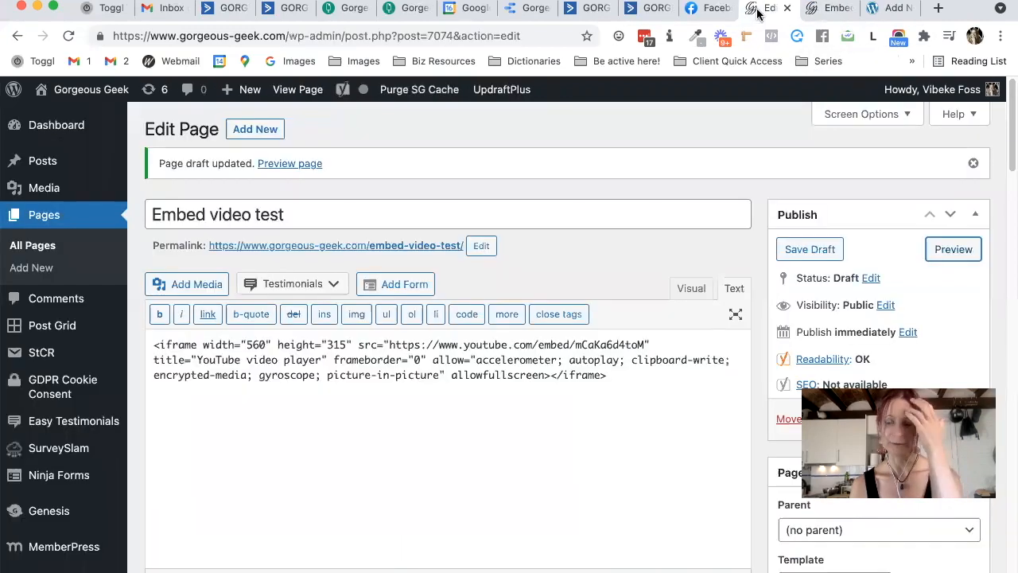
{"action": "left_click", "coordinate": [155, 344]}
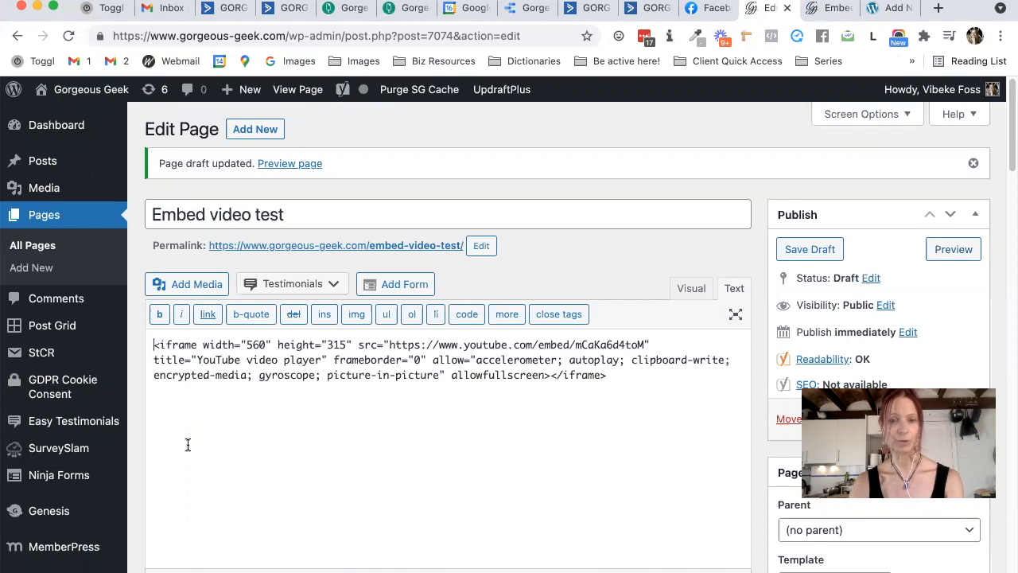
{"action": "type", "text": "<p"}
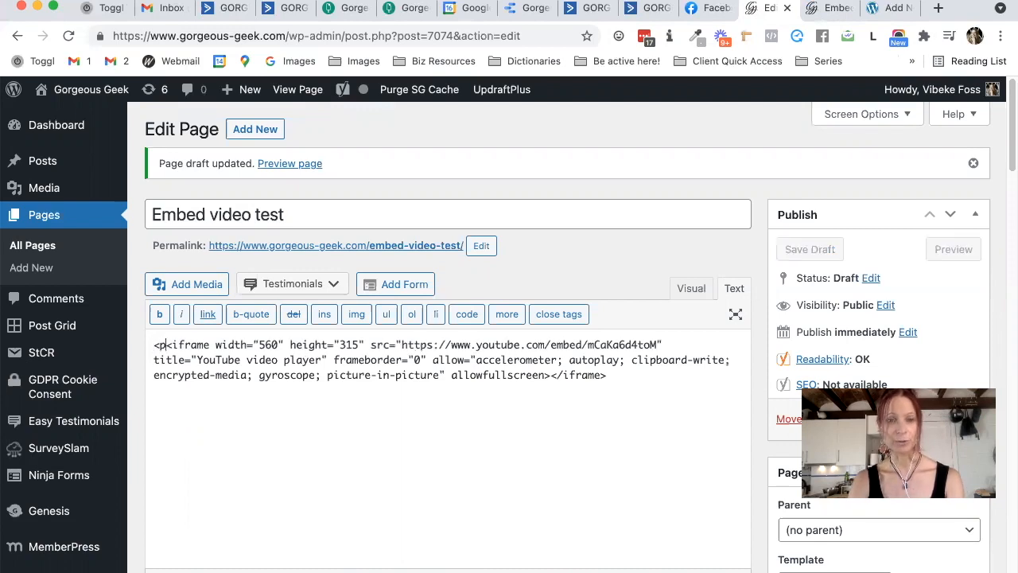
{"action": "type", "text": ">"}
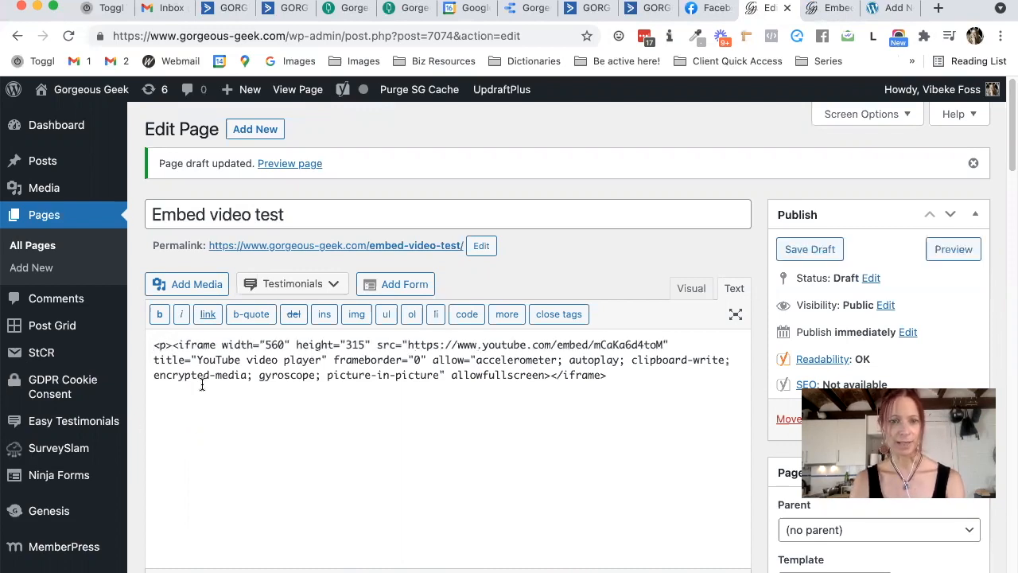
{"action": "left_click_drag", "start_coordinate": [171, 345], "coordinate": [140, 348]}
{"action": "left_click", "coordinate": [625, 379]}
{"action": "key", "text": "super+v"}
{"action": "left_click", "coordinate": [614, 376]}
{"action": "type", "text": "/"}
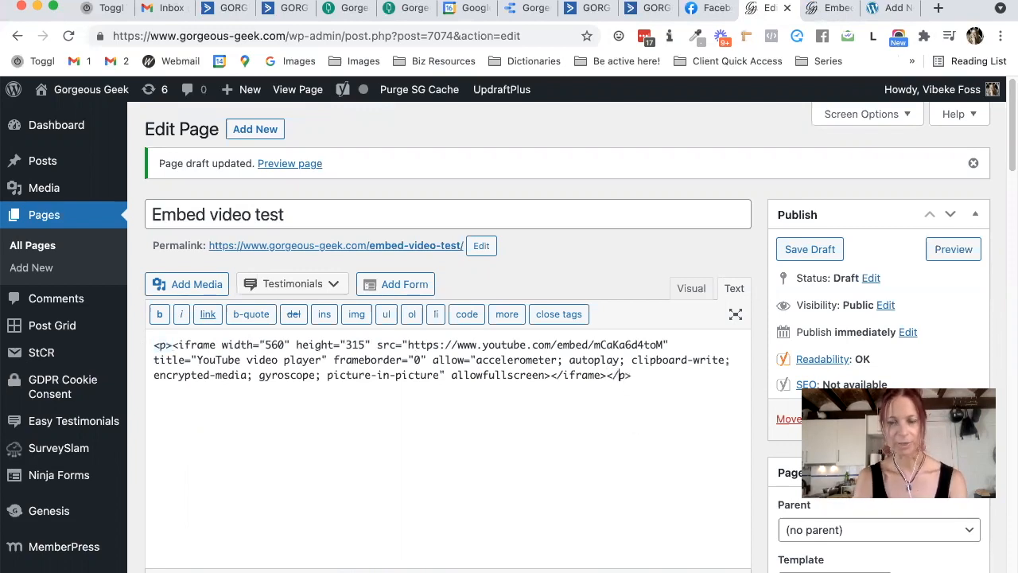
- Add style="text-align: center;" to the opening paragraph tag around the iframe
{"action": "left_click", "coordinate": [164, 344]}
{"action": "type", "text": "style="}
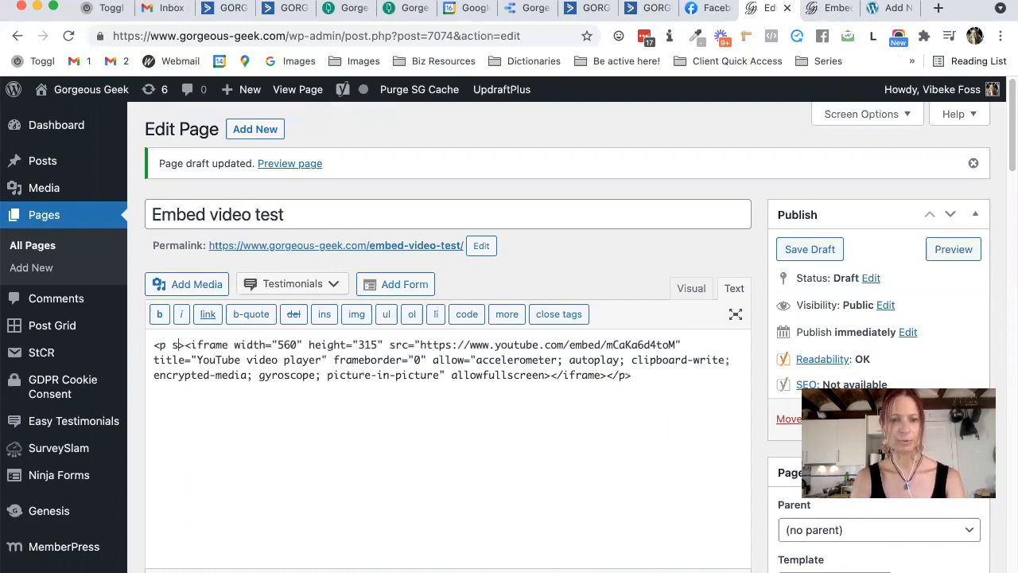
{"action": "type", "text": "\"text-ali"}
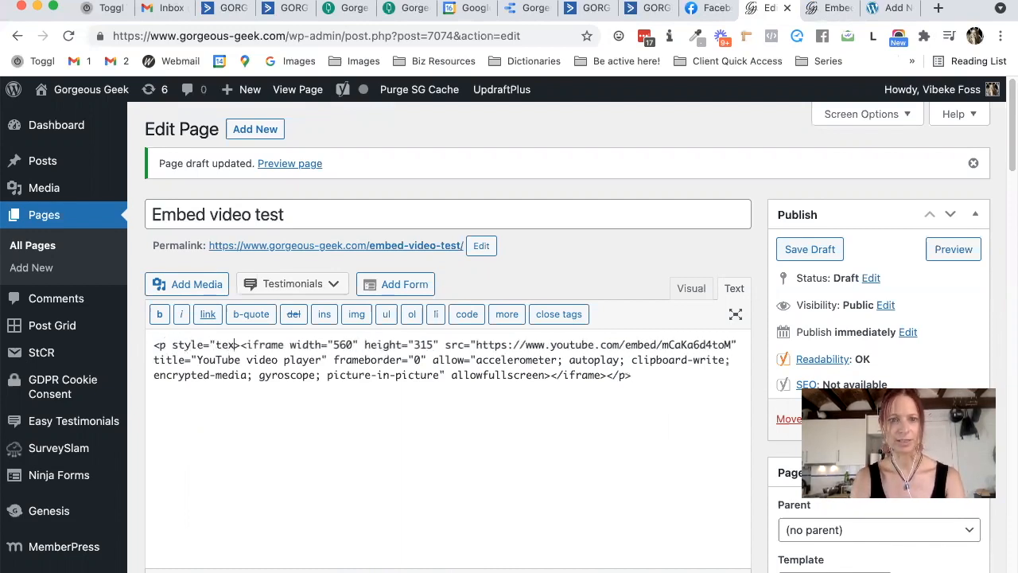
{"action": "type", "text": "gn: center;"}
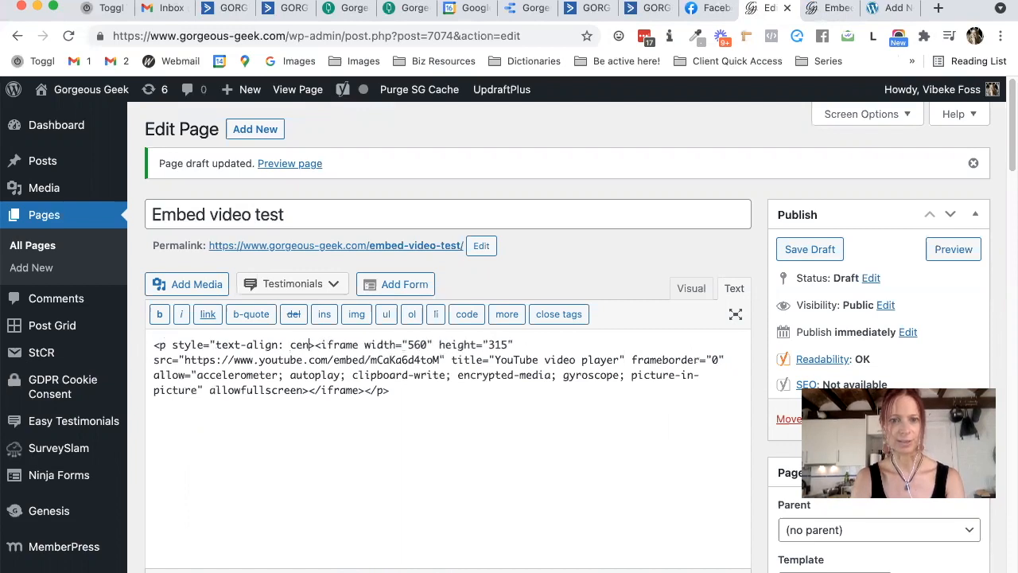
{"action": "type", "text": "\""}
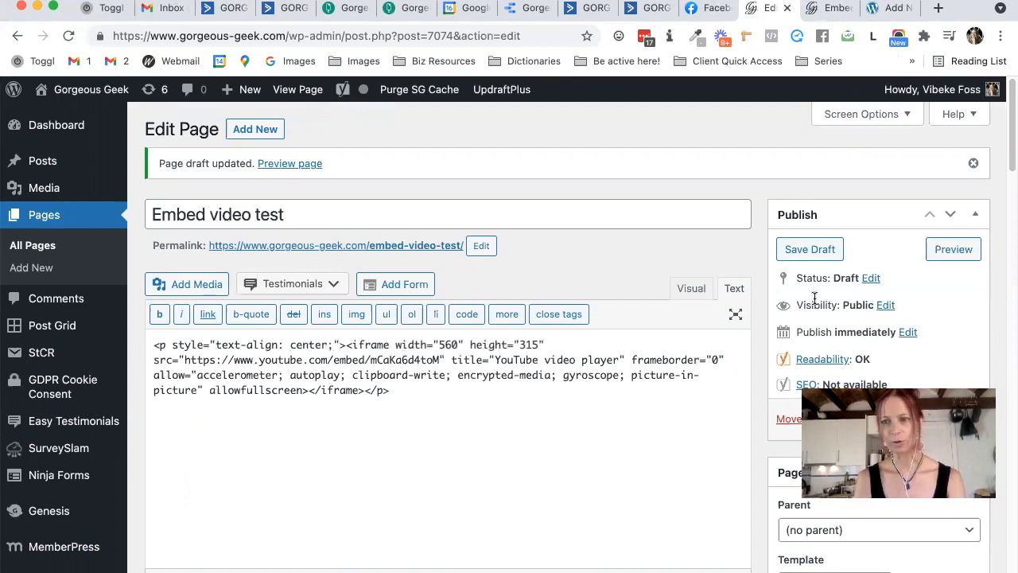
- Preview the page with the centred paragraph style and check the code in the editor
{"action": "left_click", "coordinate": [954, 250]}
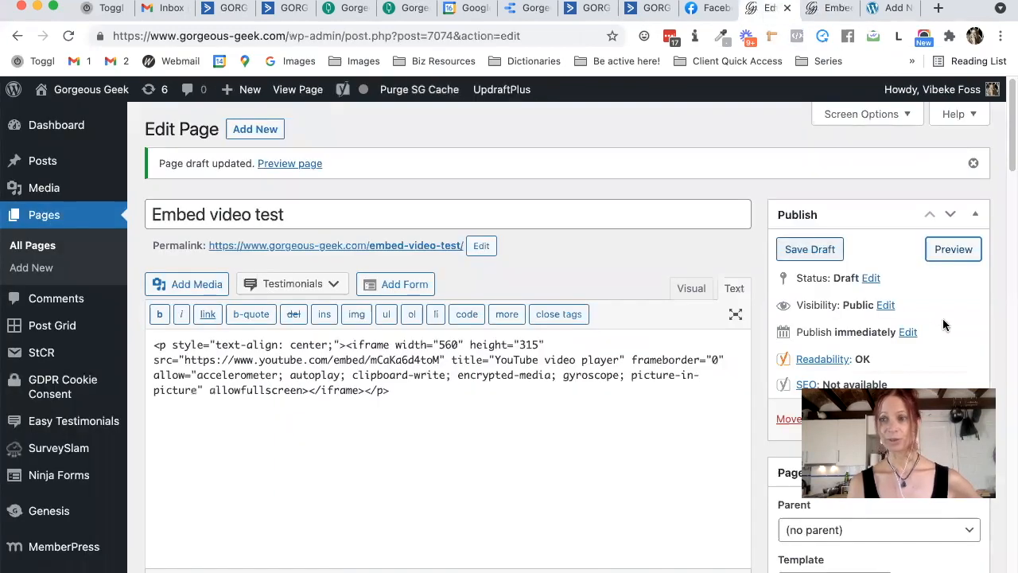
{"action": "scroll", "coordinate": [943, 325], "scroll_direction": "down", "scroll_amount": 1}
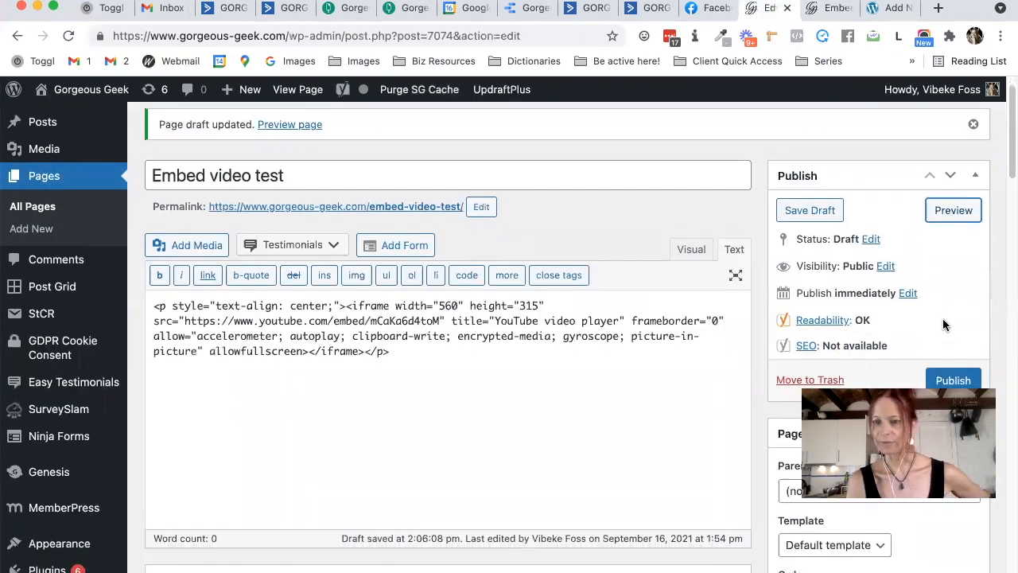
{"action": "scroll", "coordinate": [574, 380], "scroll_direction": "up", "scroll_amount": 1}
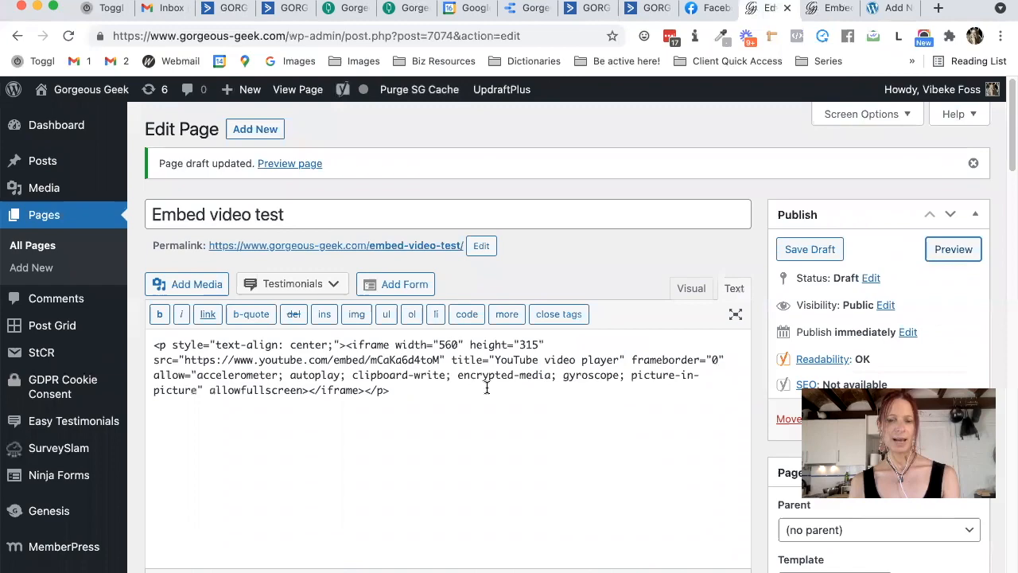
- Switch to Vimeo, open the recent video 2021-05-13_MasterClass 5 and copy its Responsive embed code
{"action": "key", "text": "super+Tab"}
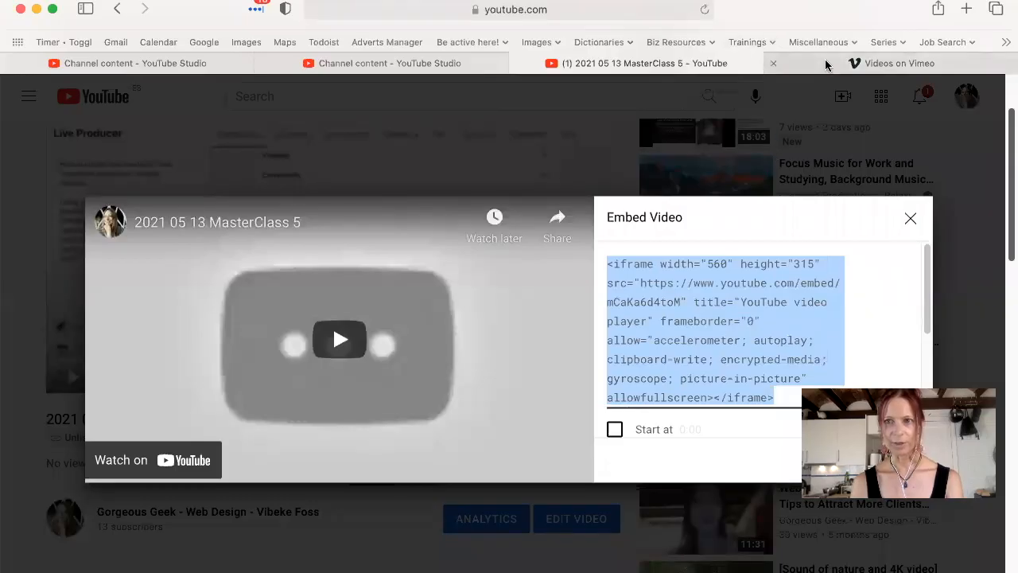
{"action": "left_click", "coordinate": [826, 65]}
{"action": "scroll", "coordinate": [417, 375], "scroll_direction": "down", "scroll_amount": 3}
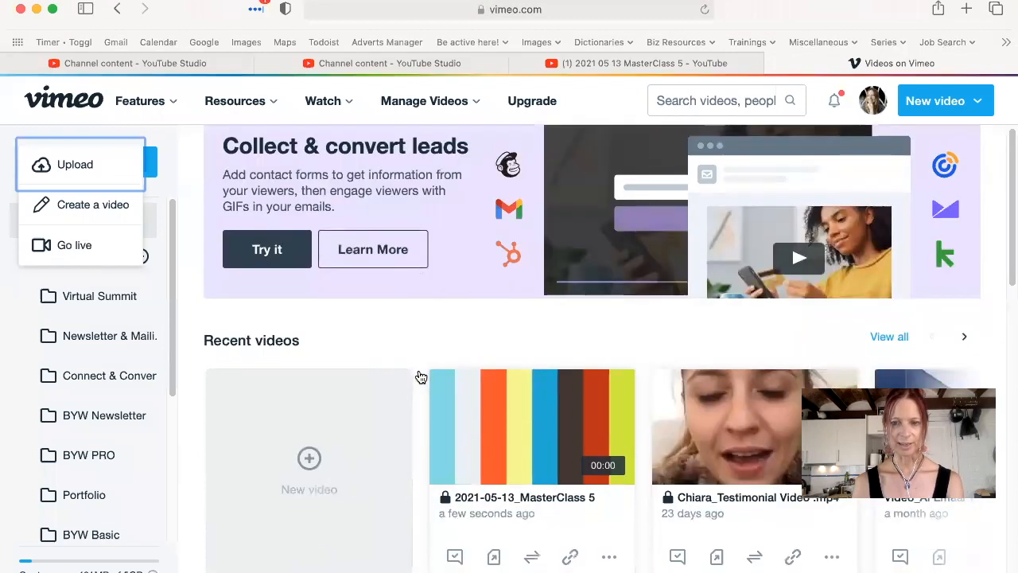
{"action": "scroll", "coordinate": [477, 360], "scroll_direction": "down", "scroll_amount": 2}
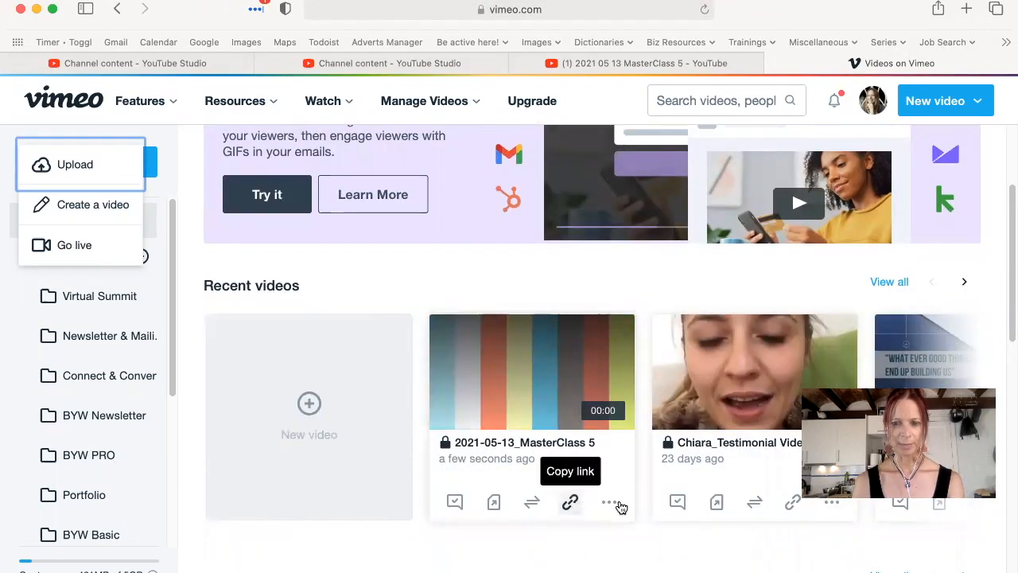
{"action": "left_click", "coordinate": [613, 504]}
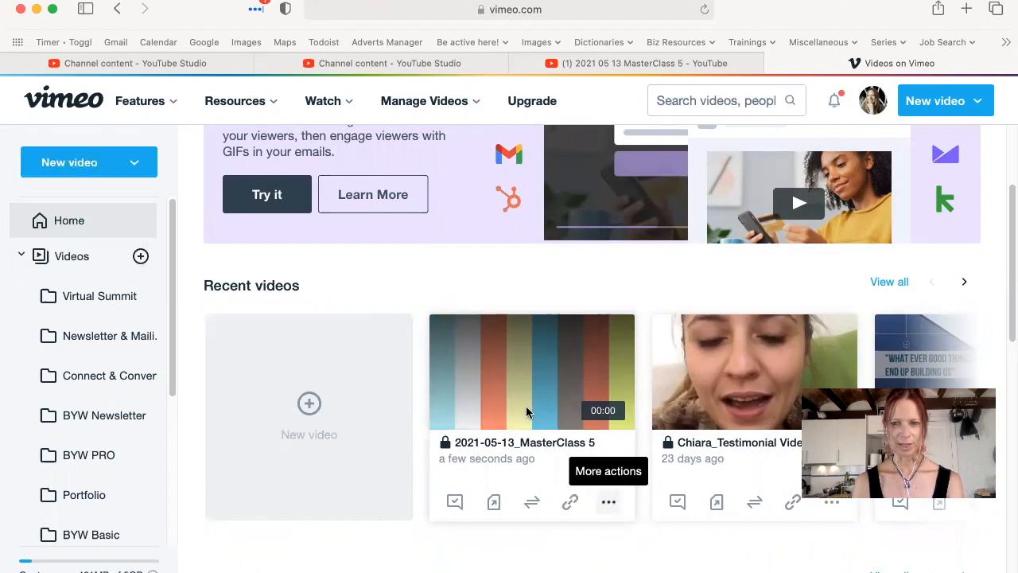
{"action": "left_click", "coordinate": [524, 390]}
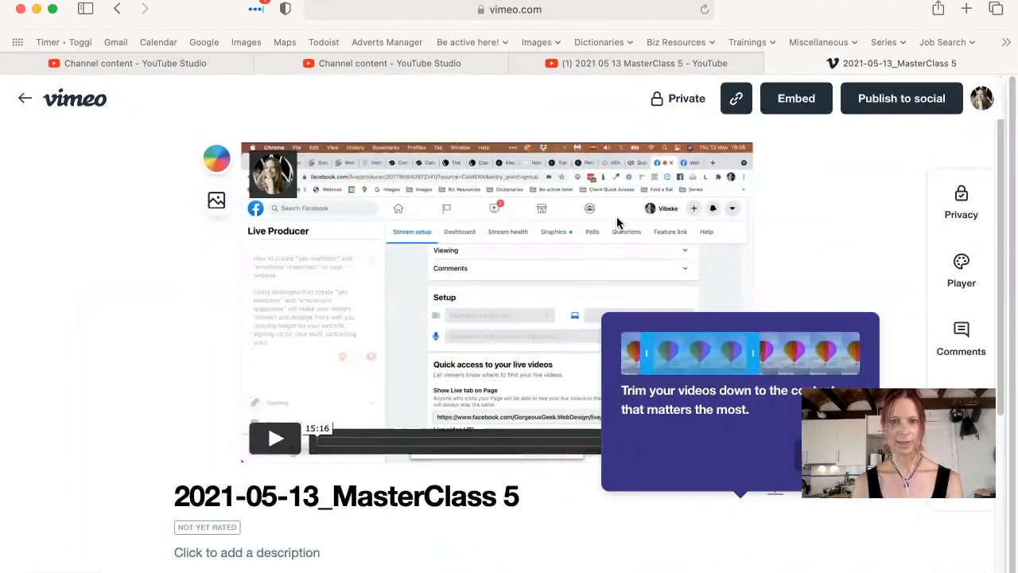
{"action": "left_click", "coordinate": [808, 104]}
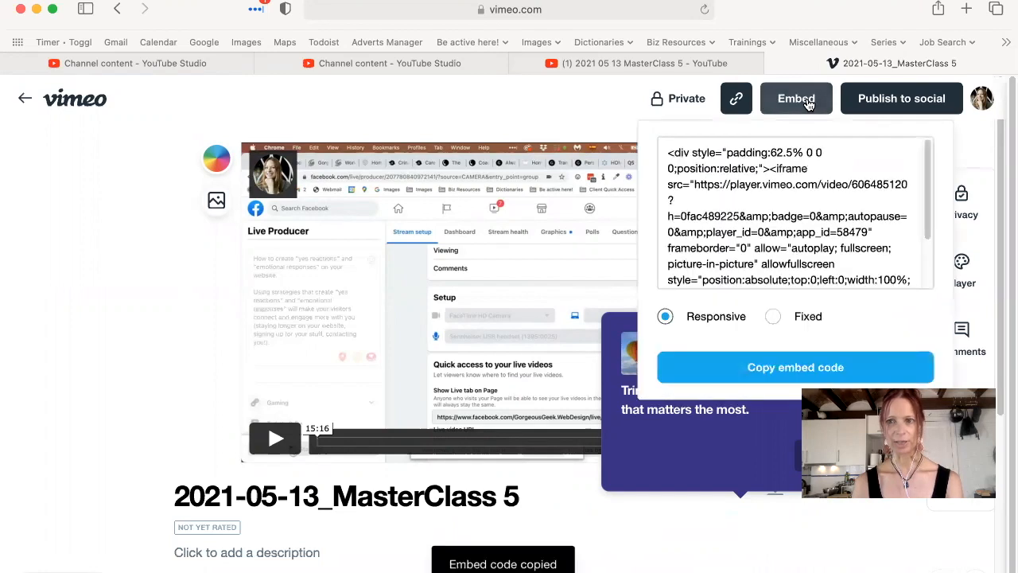
{"action": "left_click", "coordinate": [764, 199]}
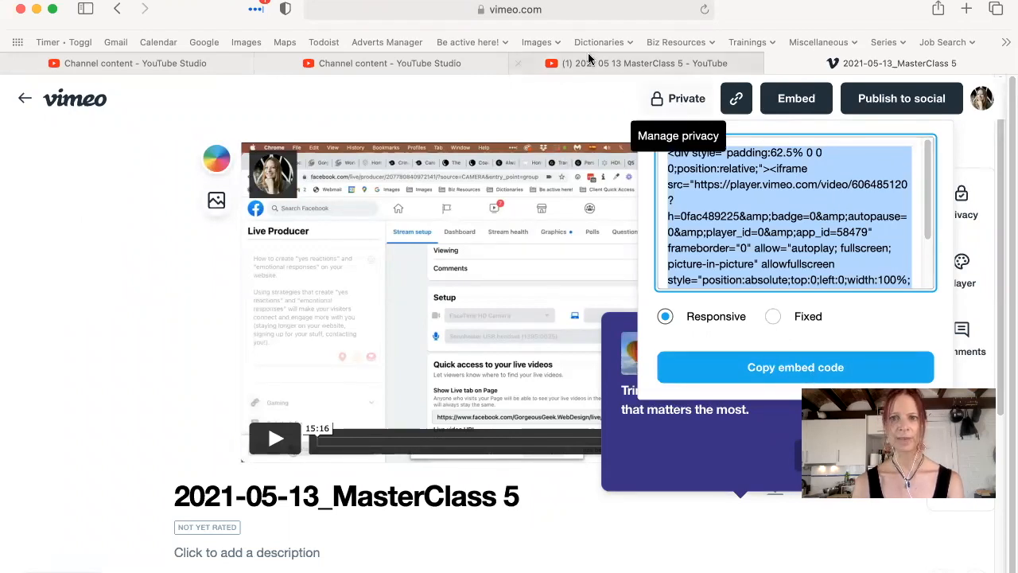
- Switch to Chrome and add the label "Vimeo:" with the copied Vimeo embed code below the YouTube iframe in the page text
{"action": "key", "text": "super+Tab"}
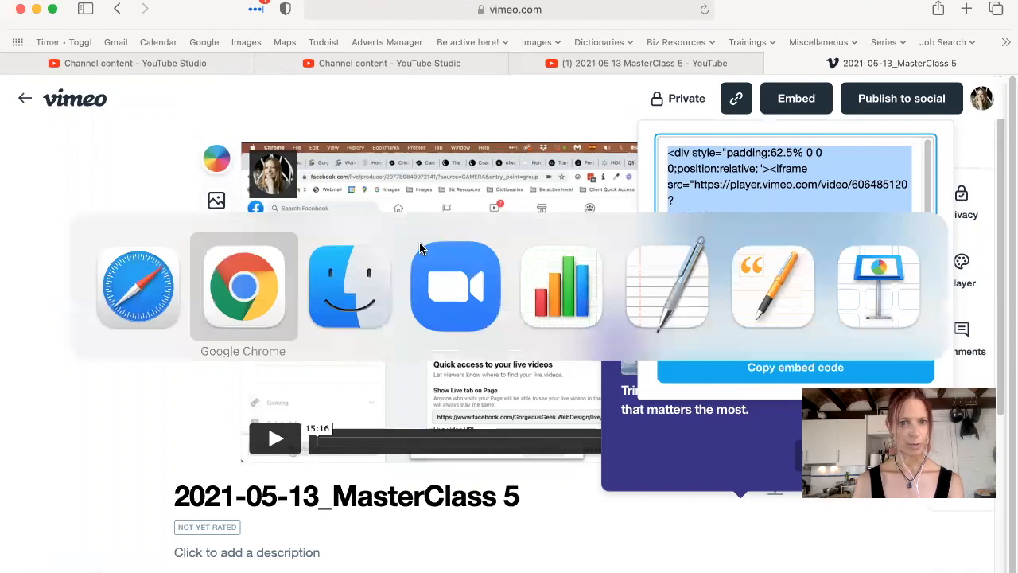
{"action": "left_click", "coordinate": [418, 394]}
{"action": "key", "text": "Return"}
{"action": "key", "text": "Return"}
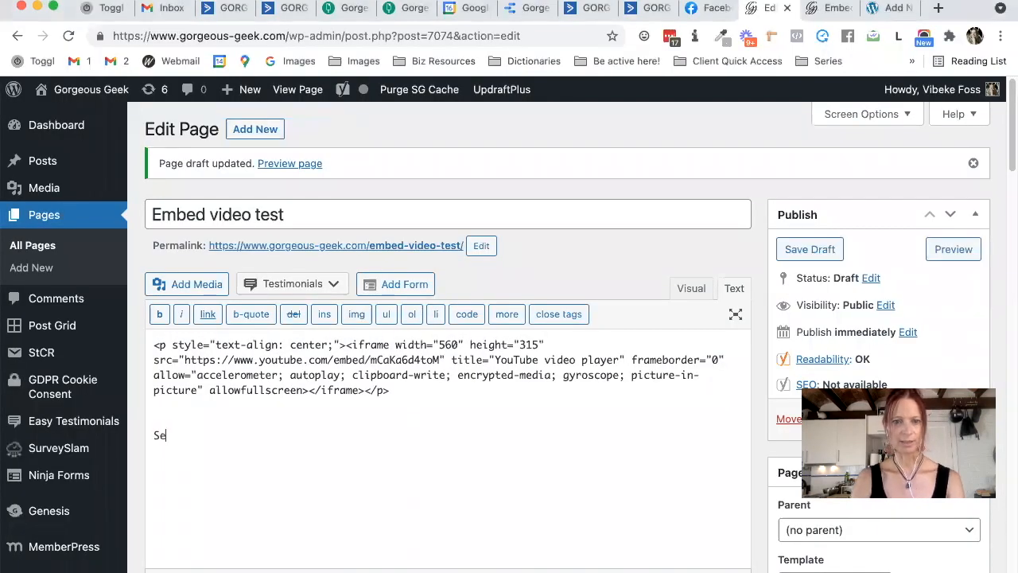
{"action": "type", "text": "Vid"}
{"action": "key", "text": "BackSpace"}
{"action": "type", "text": "meo:"}
{"action": "key", "text": "Return"}
{"action": "key", "text": "Return"}
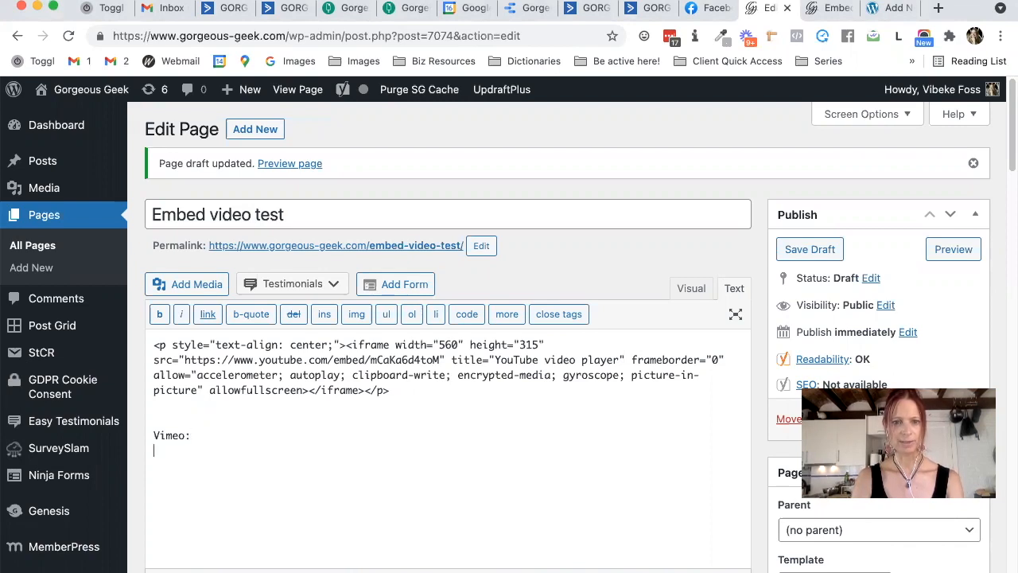
{"action": "key", "text": "super+v"}
- Preview the page and compare how the YouTube and Vimeo embeds display
{"action": "scroll", "coordinate": [540, 450], "scroll_direction": "down", "scroll_amount": 2}
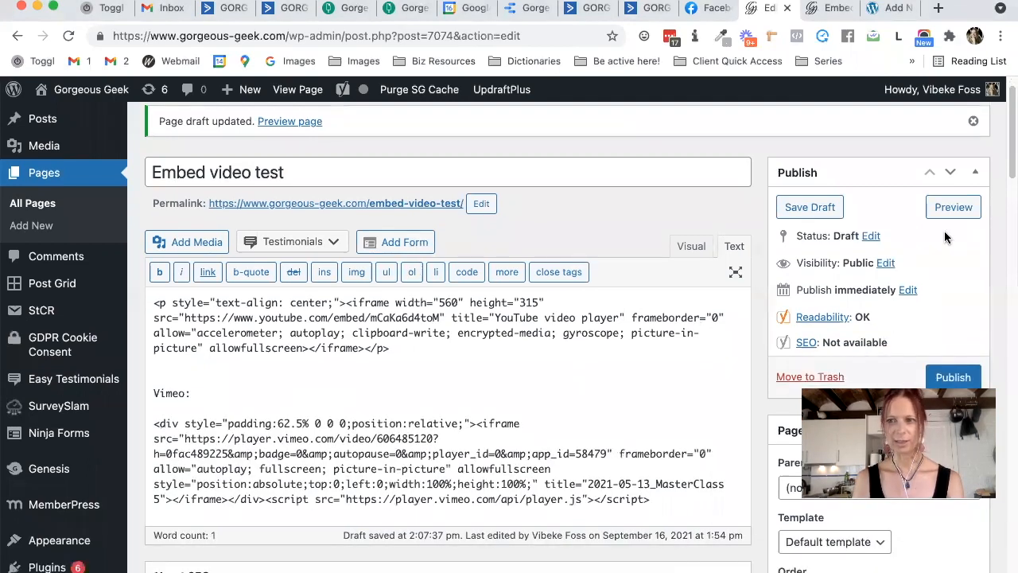
{"action": "left_click", "coordinate": [946, 208]}
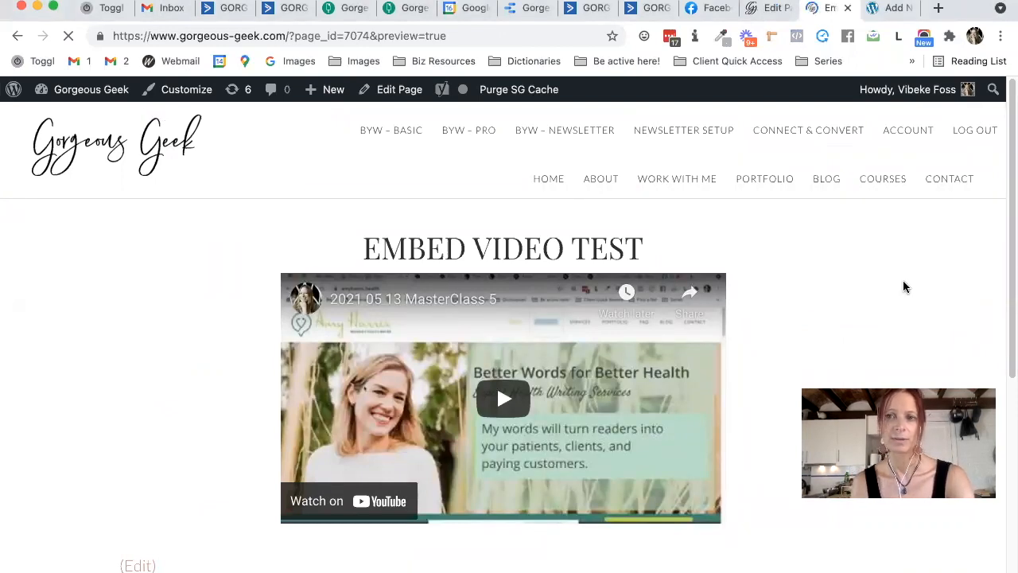
{"action": "scroll", "coordinate": [904, 282], "scroll_direction": "down", "scroll_amount": 3}
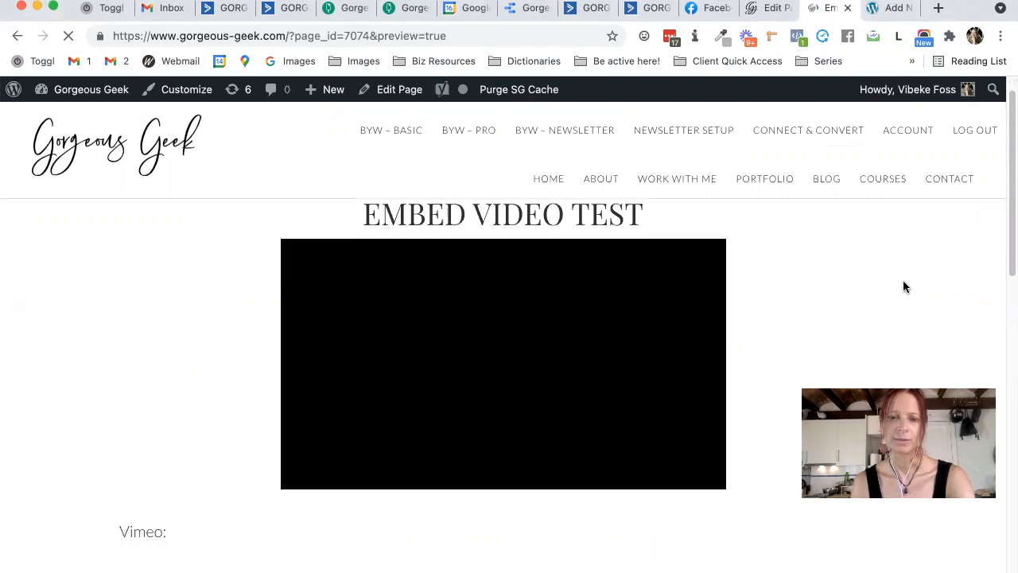
{"action": "scroll", "coordinate": [904, 286], "scroll_direction": "down", "scroll_amount": 5}
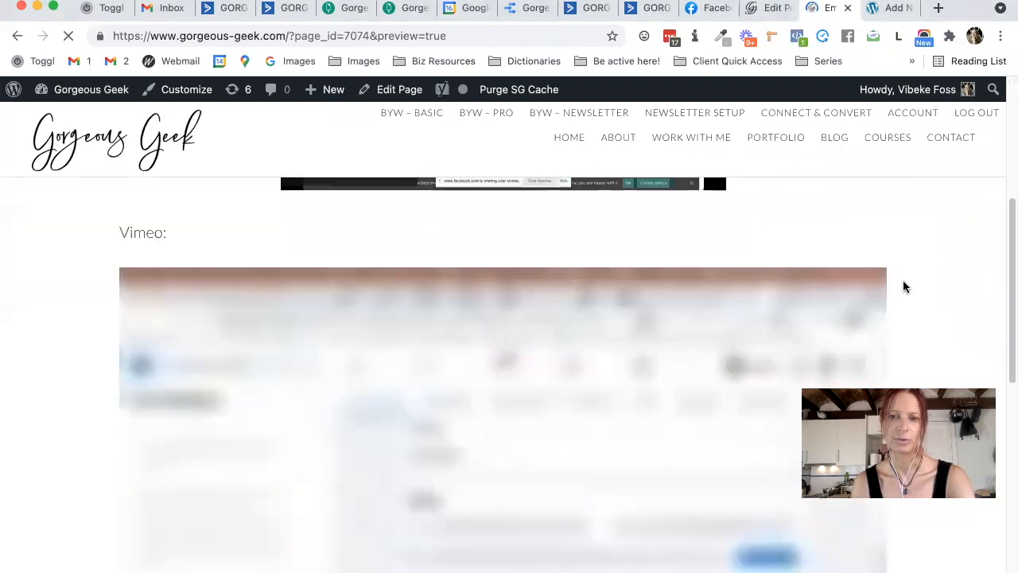
{"action": "scroll", "coordinate": [903, 286], "scroll_direction": "down", "scroll_amount": 2}
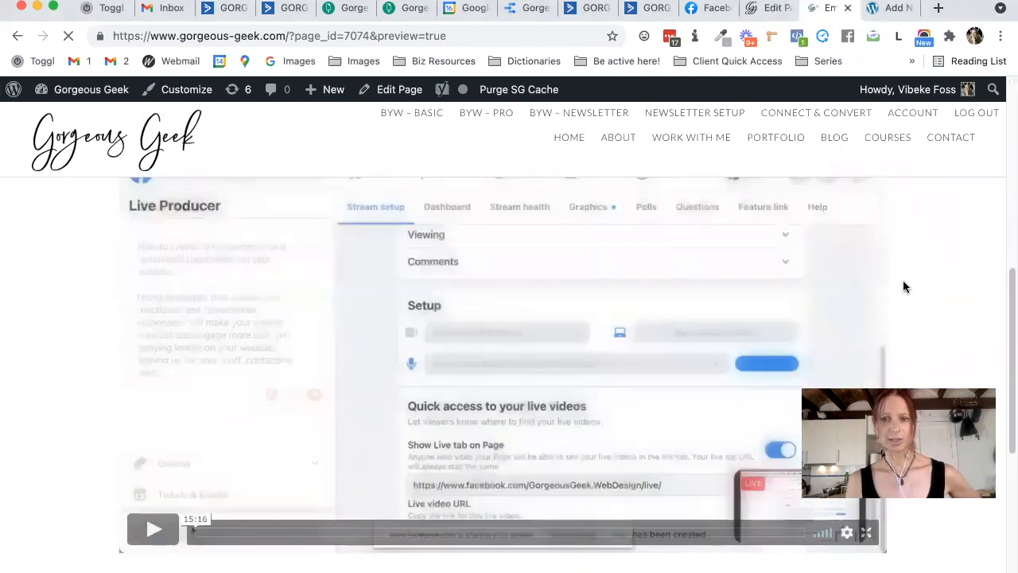
{"action": "scroll", "coordinate": [906, 287], "scroll_direction": "up", "scroll_amount": 2}
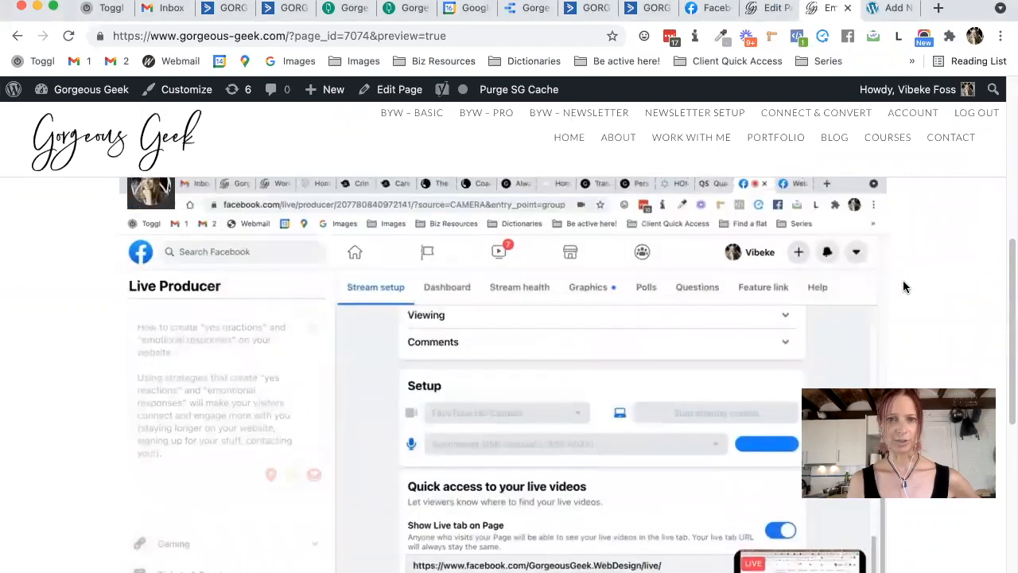
{"action": "scroll", "coordinate": [905, 287], "scroll_direction": "down", "scroll_amount": 3}
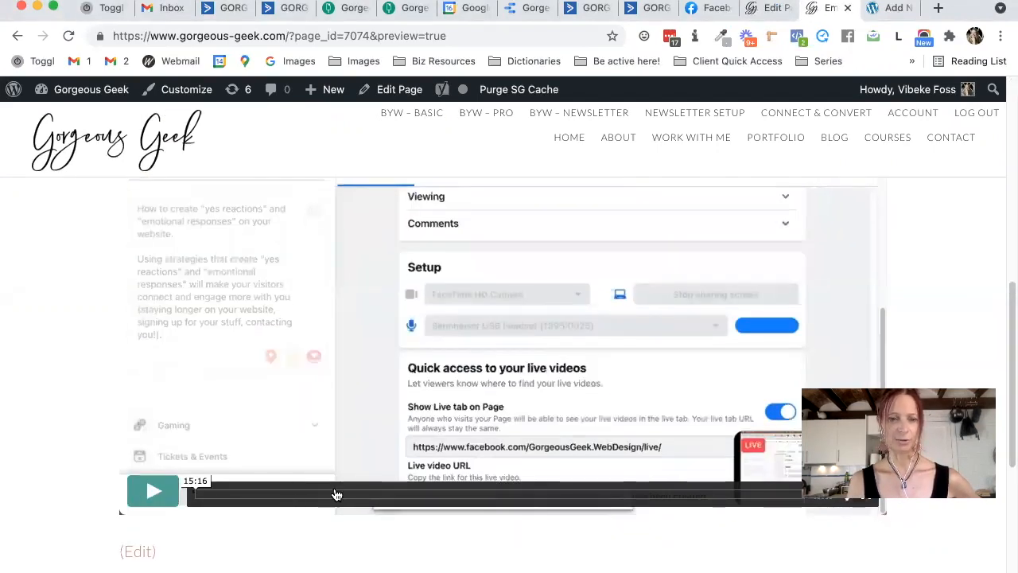
{"action": "scroll", "coordinate": [248, 449], "scroll_direction": "up", "scroll_amount": 4}
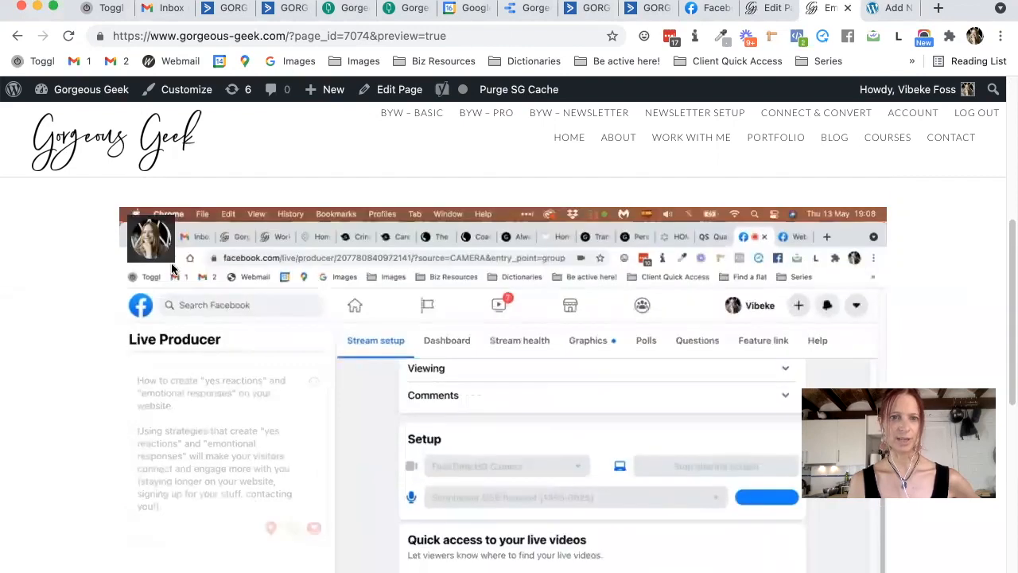
{"action": "scroll", "coordinate": [273, 351], "scroll_direction": "up", "scroll_amount": 7}
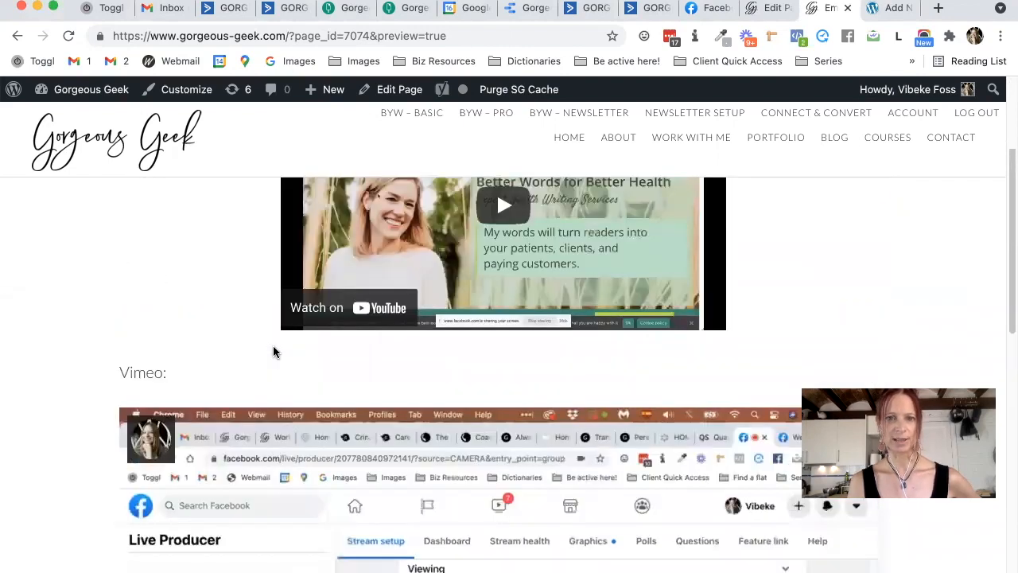
{"action": "mouse_move", "coordinate": [303, 214]}
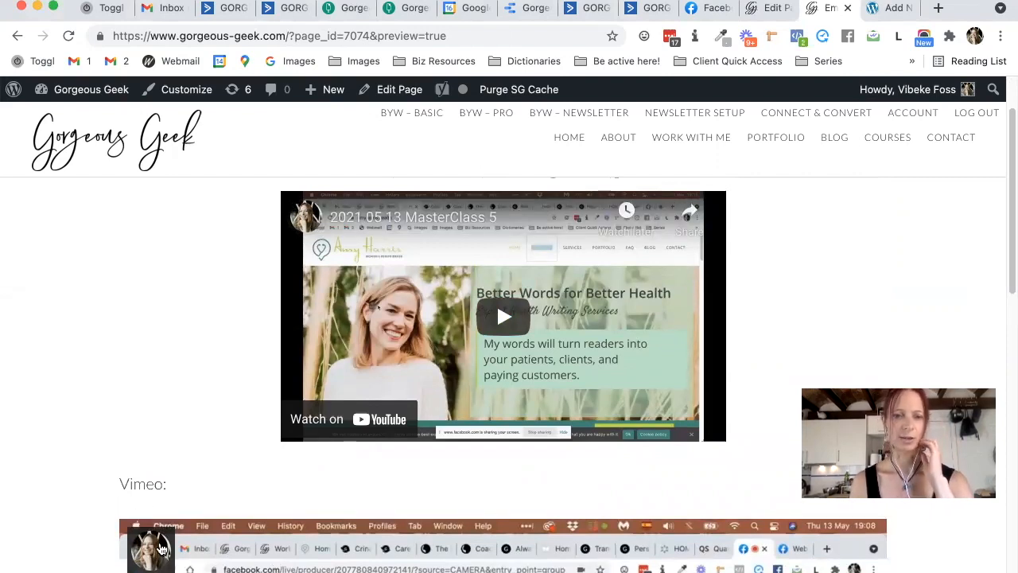
{"action": "scroll", "coordinate": [159, 504], "scroll_direction": "down", "scroll_amount": 3}
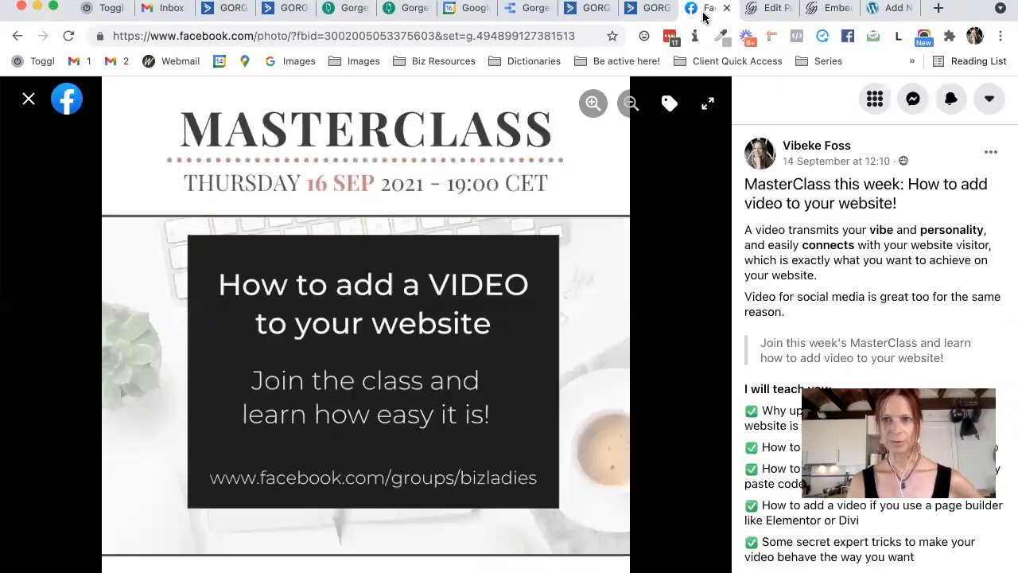
- Go to the Embed video test page on the hollyblondin.com site and open it for editing with Elementor
{"action": "scroll", "coordinate": [759, 264], "scroll_direction": "down", "scroll_amount": 1}
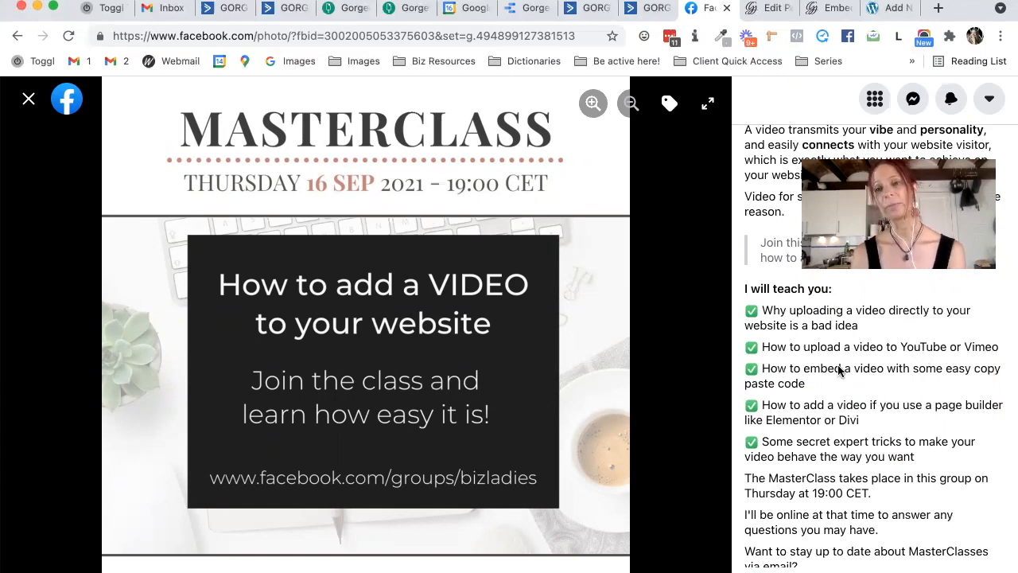
{"action": "left_click", "coordinate": [883, 12]}
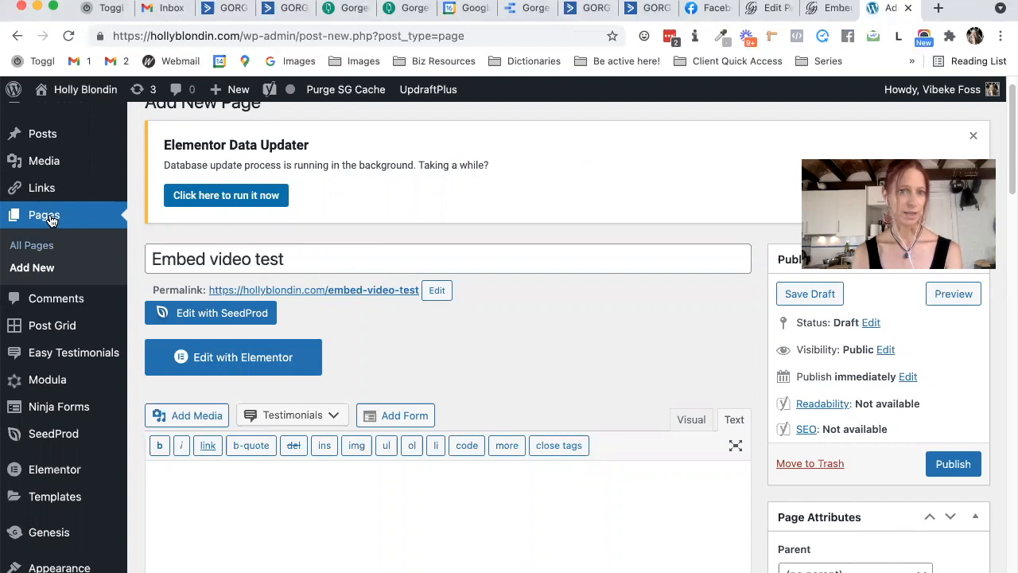
{"action": "scroll", "coordinate": [268, 223], "scroll_direction": "up", "scroll_amount": 1}
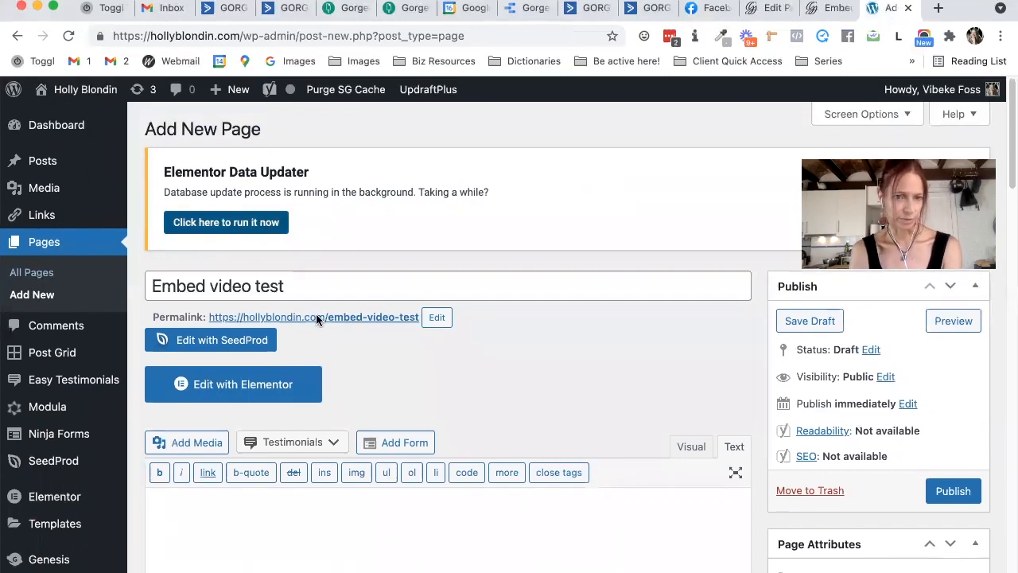
{"action": "left_click", "coordinate": [255, 387]}
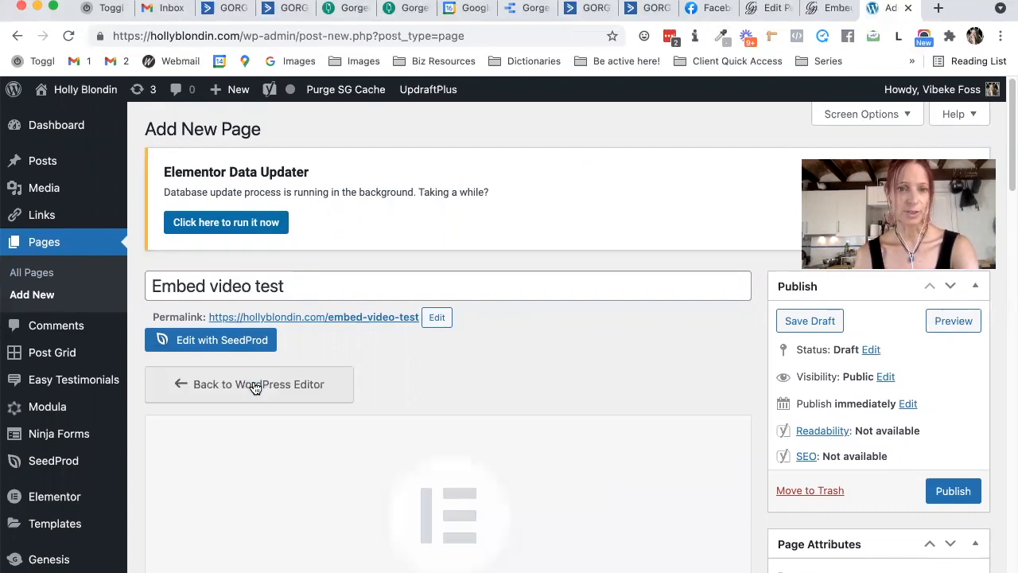
{"action": "scroll", "coordinate": [449, 495], "scroll_direction": "down", "scroll_amount": 1}
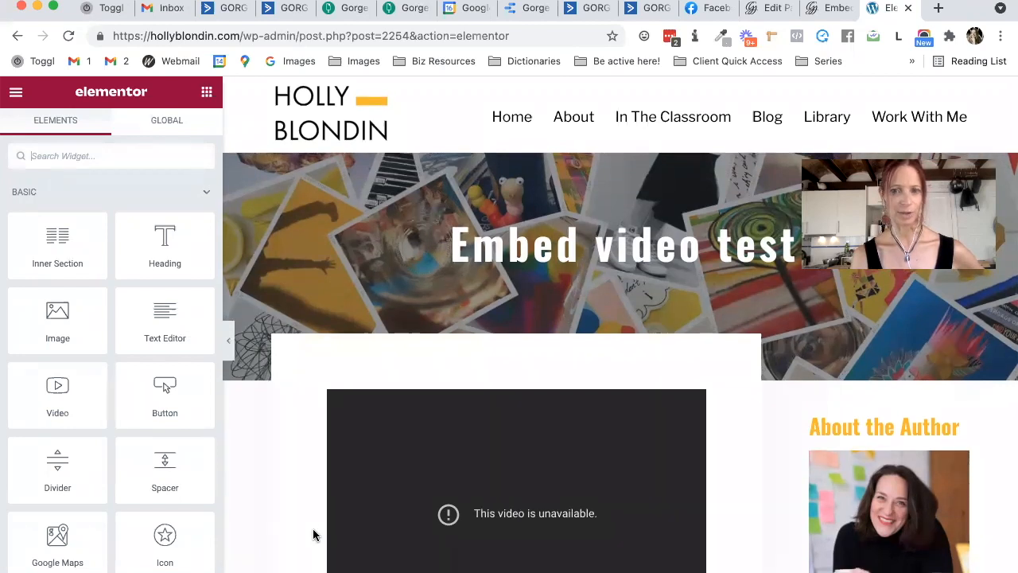
- Delete the section holding the unavailable video from the Elementor page
{"action": "scroll", "coordinate": [313, 534], "scroll_direction": "down", "scroll_amount": 3}
{"action": "scroll", "coordinate": [384, 443], "scroll_direction": "up", "scroll_amount": 1}
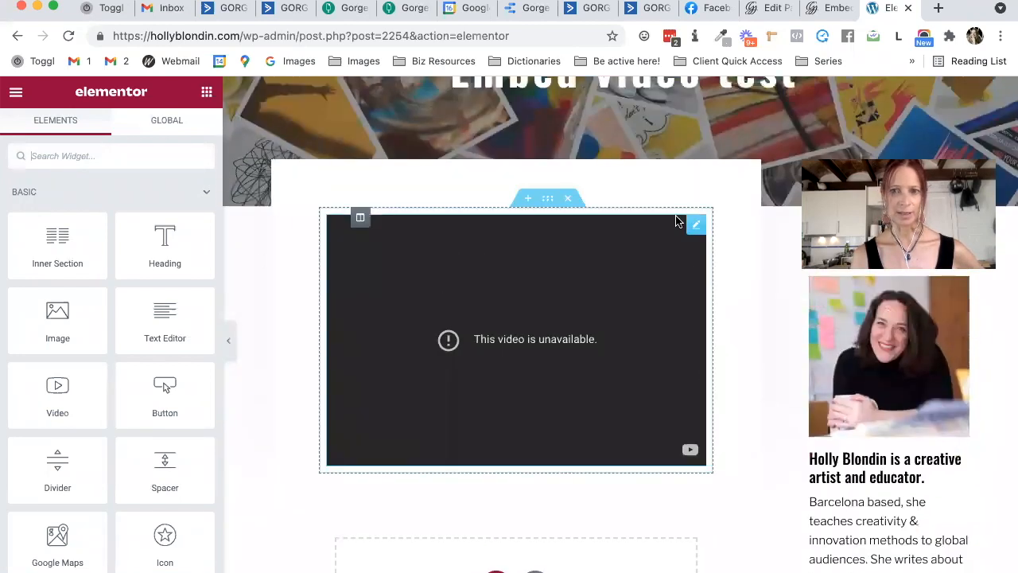
{"action": "left_click", "coordinate": [568, 199]}
{"action": "scroll", "coordinate": [566, 202], "scroll_direction": "up", "scroll_amount": 1}
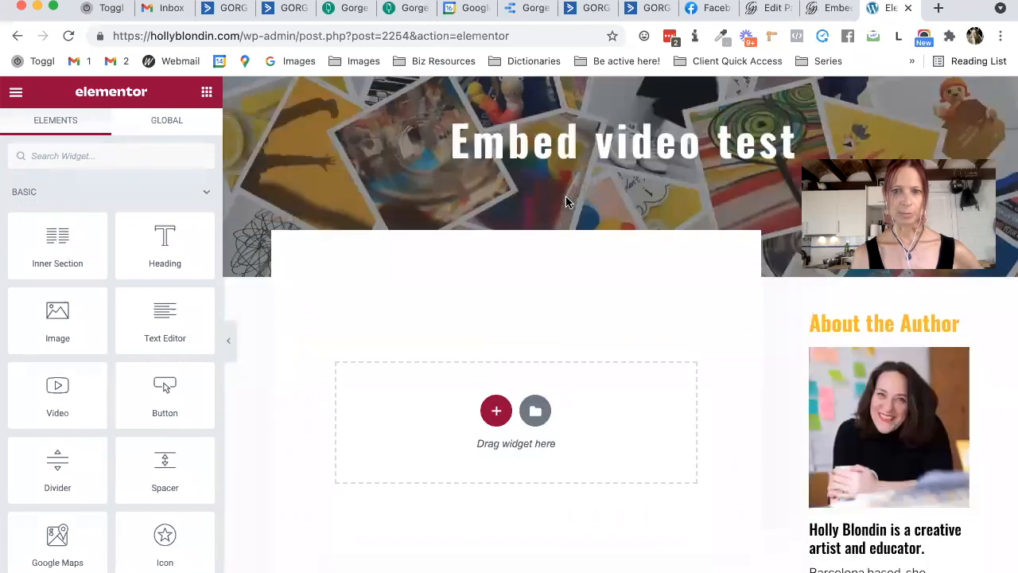
- Place a Video widget in a new single-column section and check the widget's Source options
{"action": "left_click", "coordinate": [497, 411]}
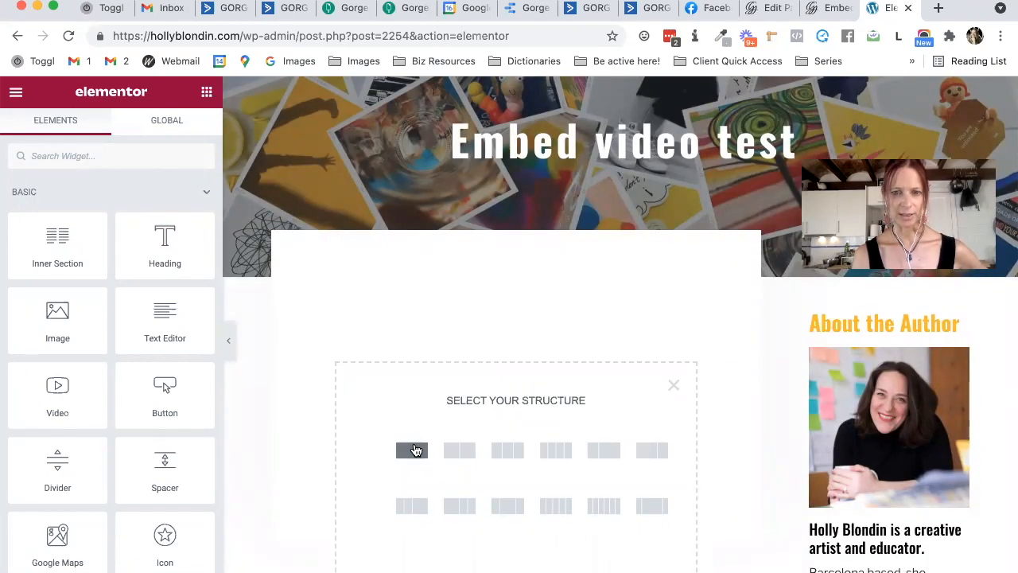
{"action": "left_click", "coordinate": [412, 451]}
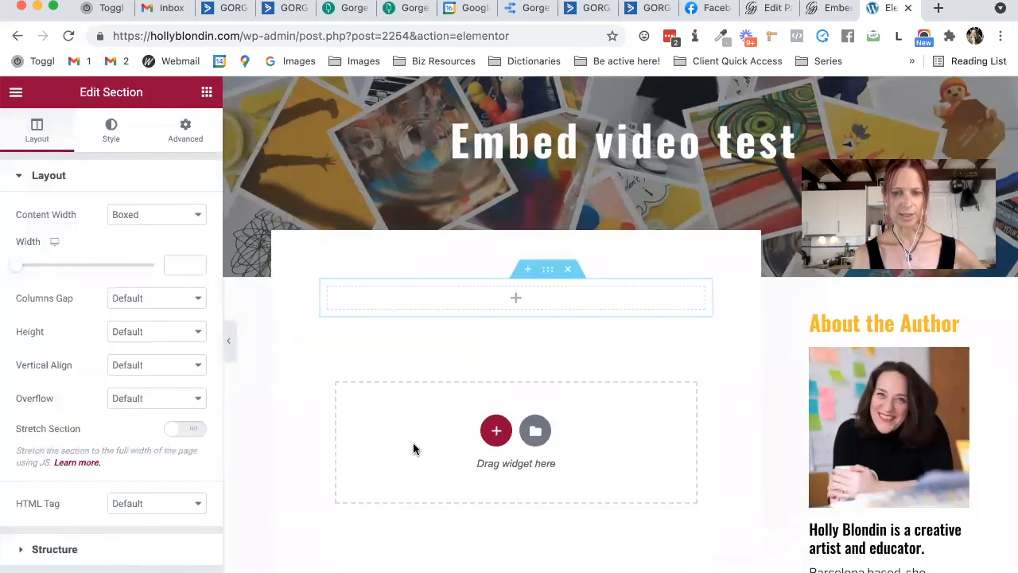
{"action": "left_click", "coordinate": [207, 93]}
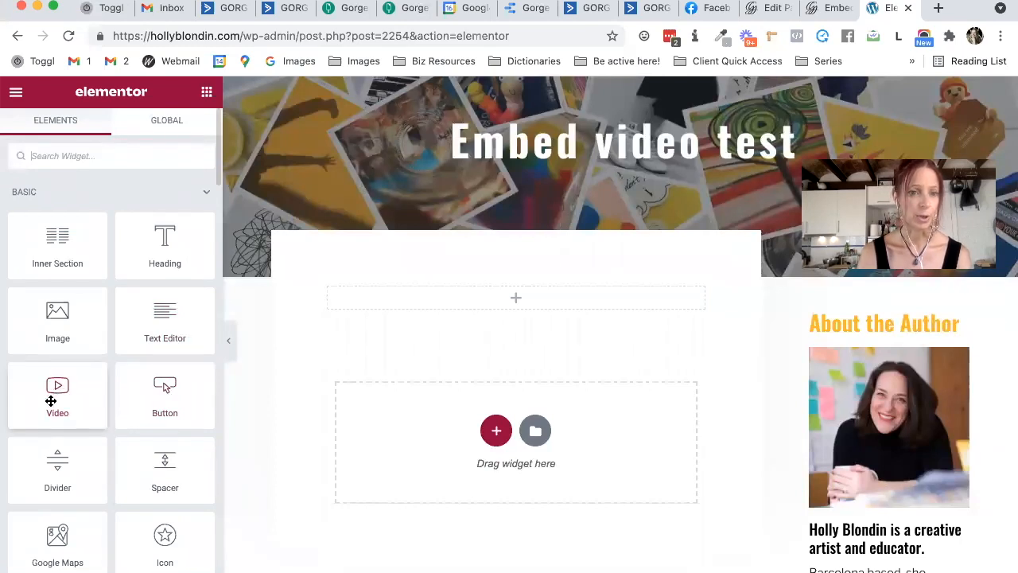
{"action": "left_click_drag", "start_coordinate": [97, 392], "coordinate": [518, 288]}
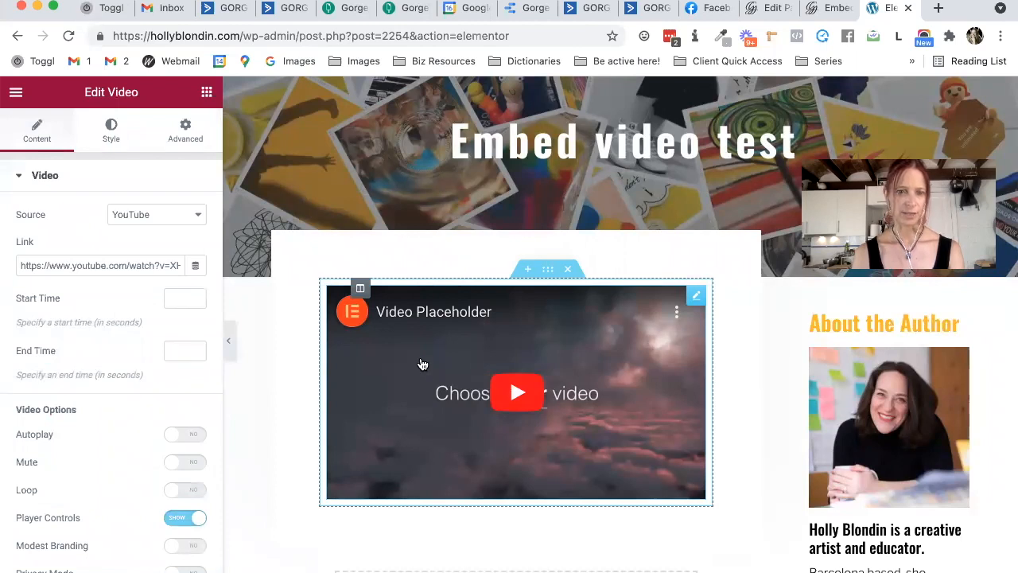
{"action": "left_click", "coordinate": [153, 227]}
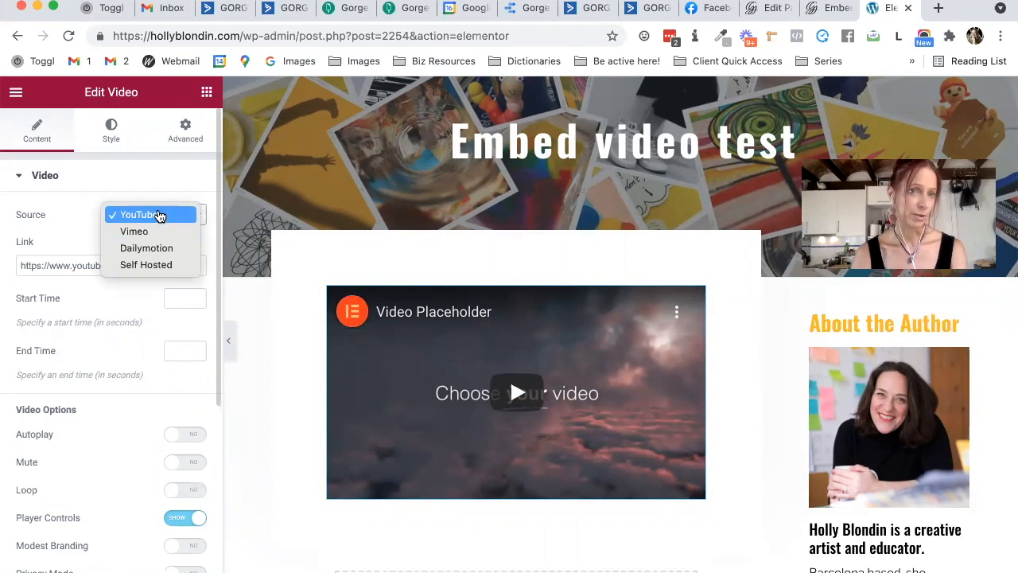
{"action": "left_click", "coordinate": [77, 219]}
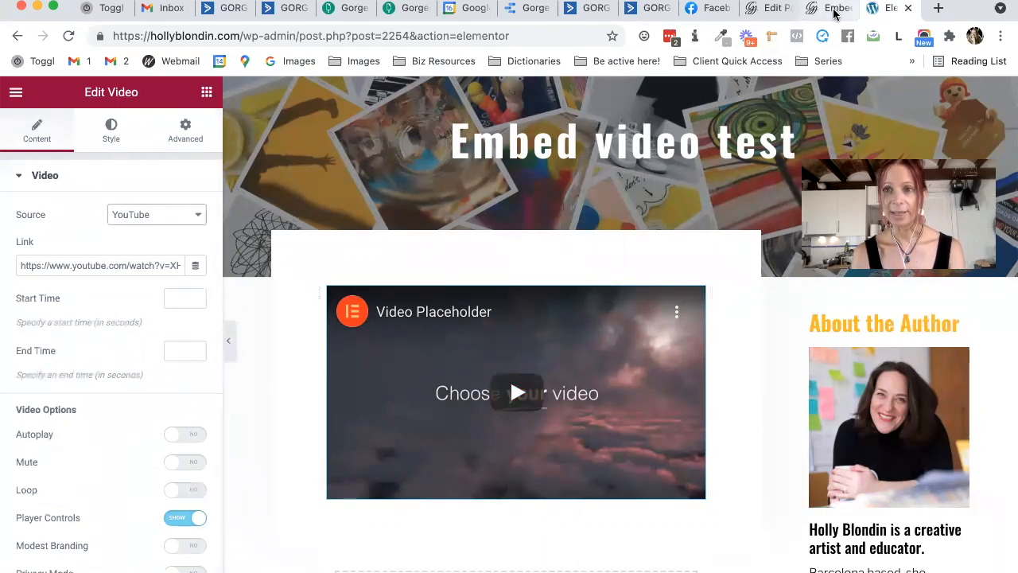
- Switch to the Vimeo page of 2021-05-13_MasterClass 5, dismiss the embed and trim pop-ups, and copy the page's web address
{"action": "key", "text": "super+Tab"}
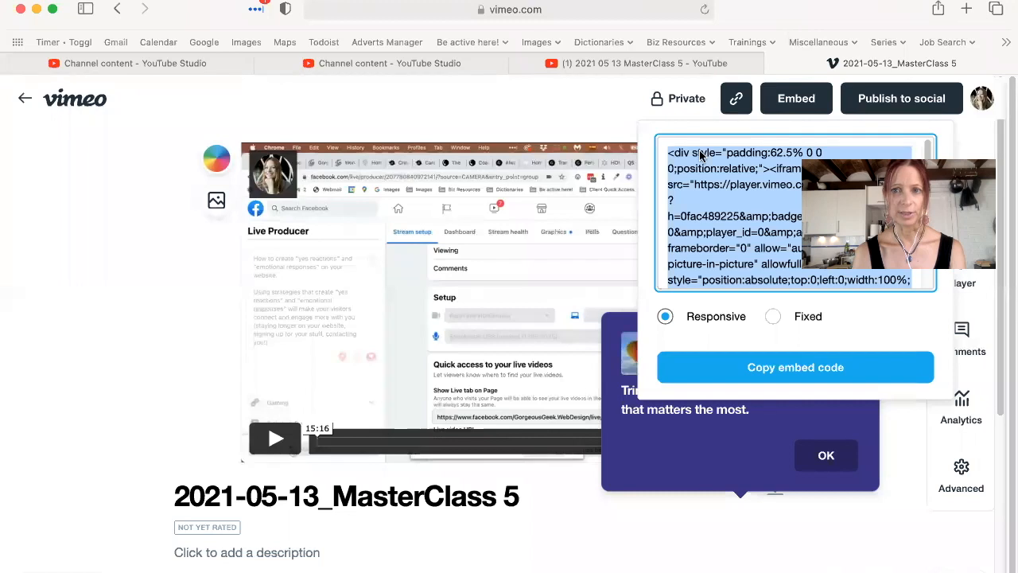
{"action": "left_click", "coordinate": [403, 116]}
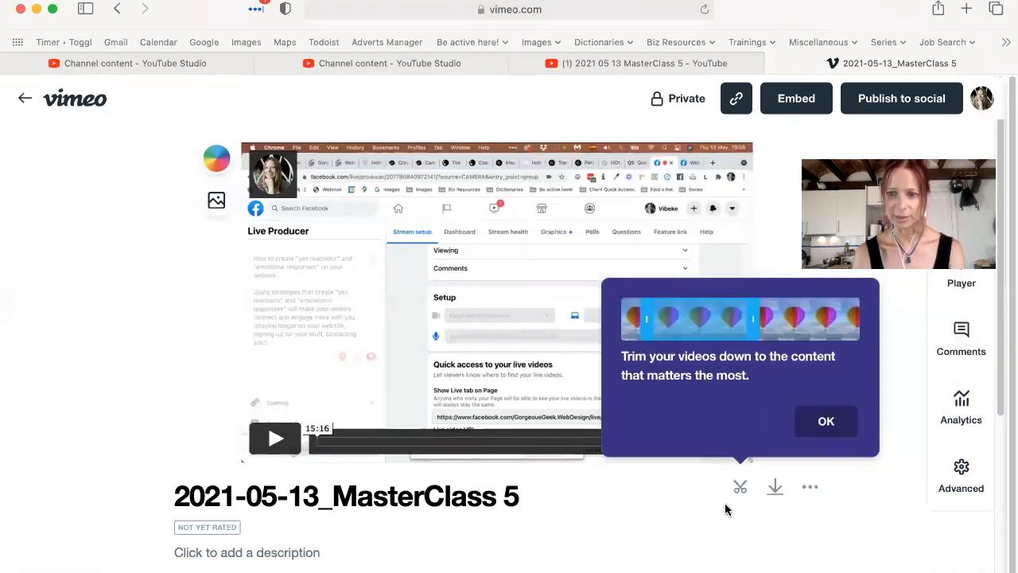
{"action": "left_click", "coordinate": [837, 423]}
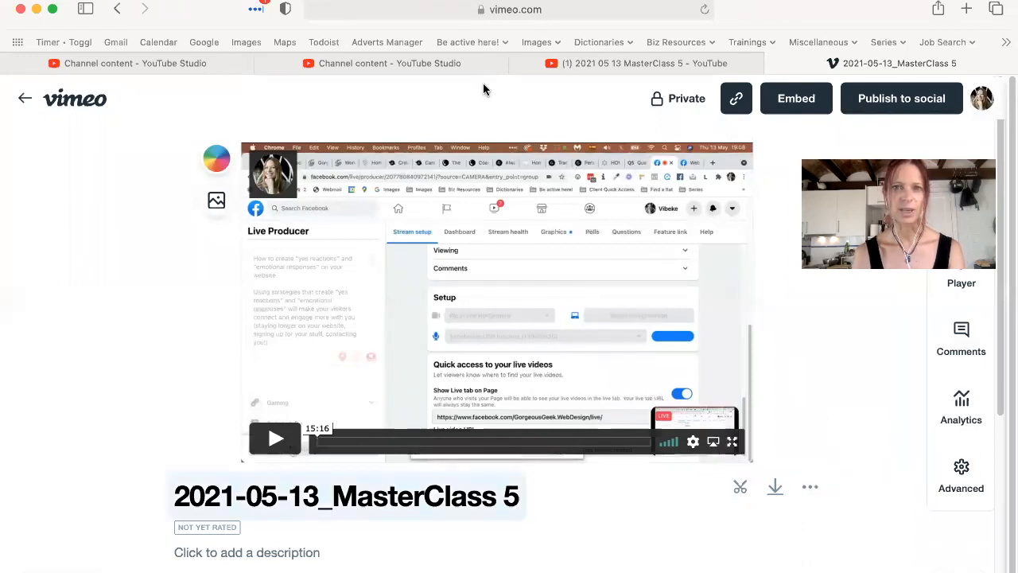
{"action": "left_click", "coordinate": [494, 11]}
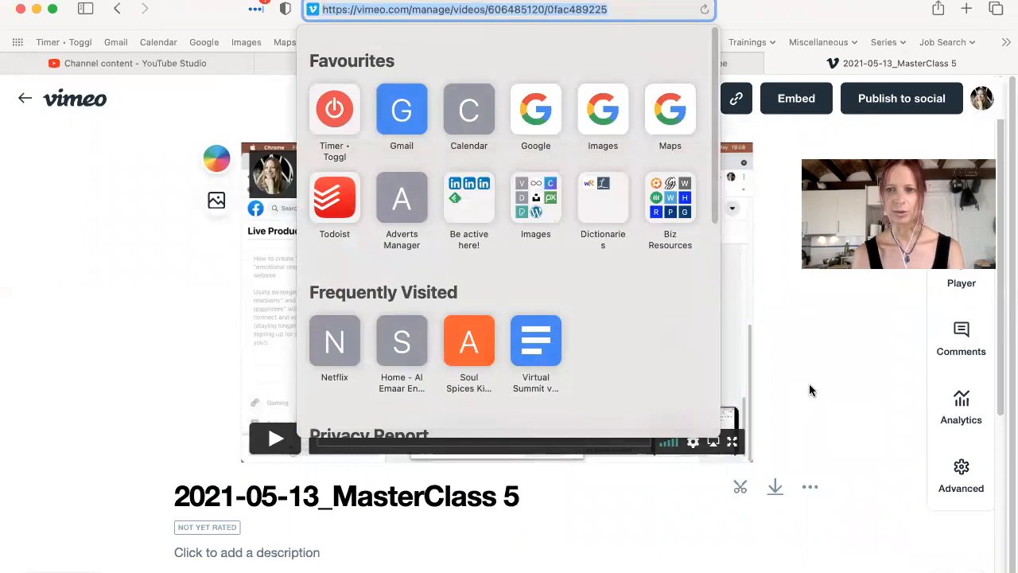
{"action": "right_click", "coordinate": [560, 8]}
{"action": "left_click", "coordinate": [581, 34]}
- Back in Elementor, set the Video widget's source to Vimeo and replace its link with the copied Vimeo address
{"action": "key", "text": "super+Tab"}
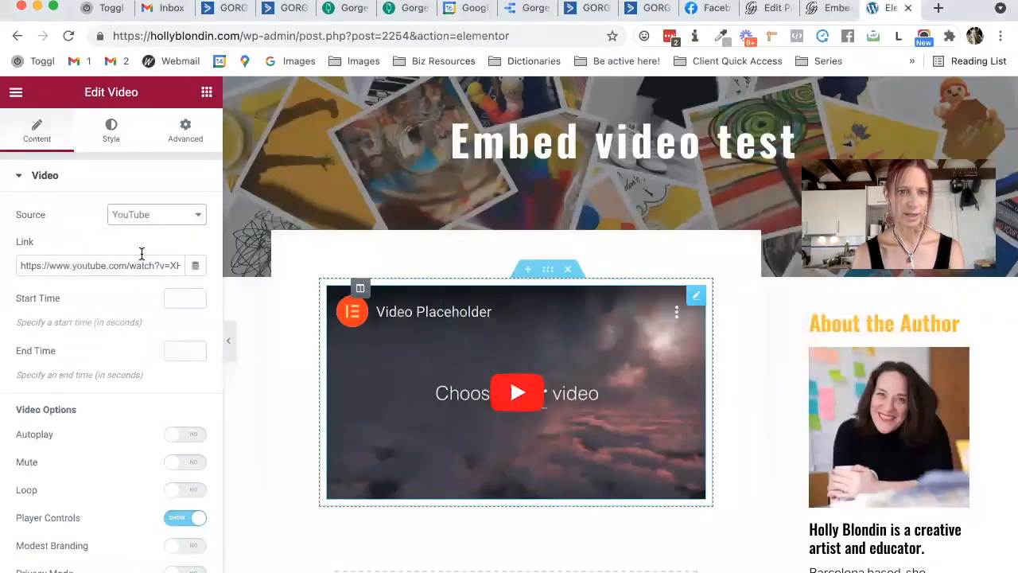
{"action": "triple_click", "coordinate": [135, 264]}
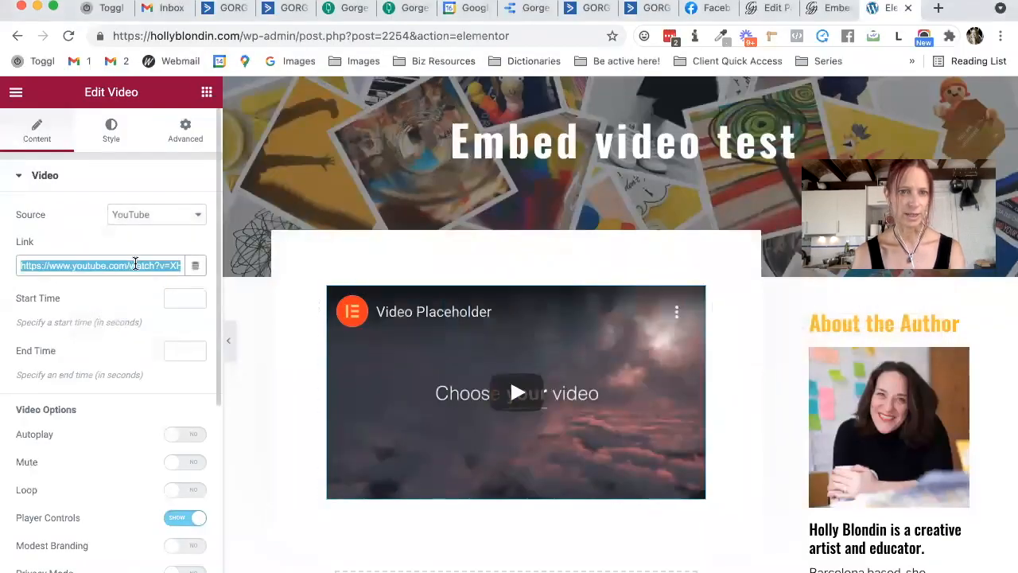
{"action": "left_click", "coordinate": [165, 213]}
{"action": "left_click", "coordinate": [164, 230]}
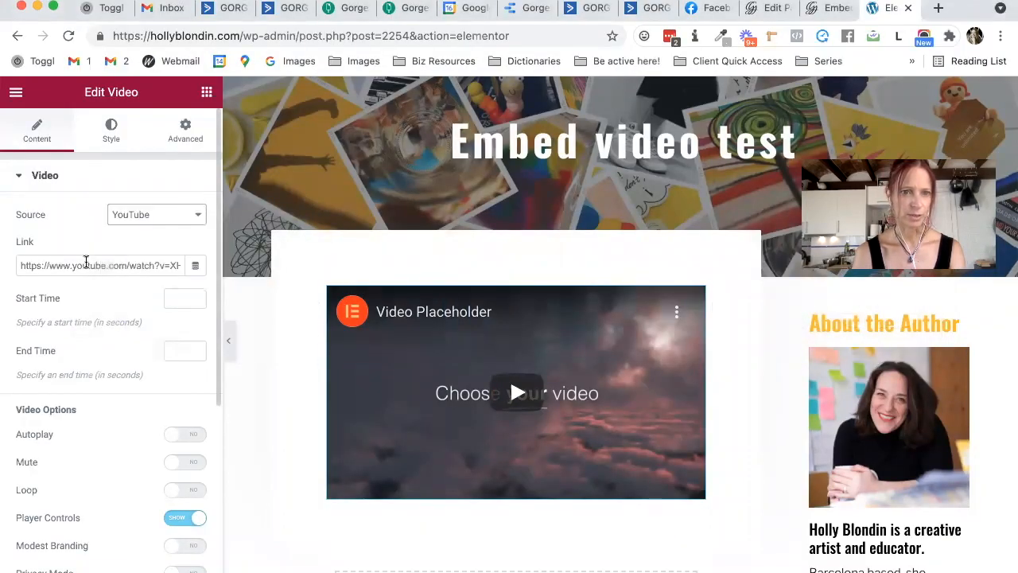
{"action": "triple_click", "coordinate": [86, 264]}
{"action": "key", "text": "ctrl+v"}
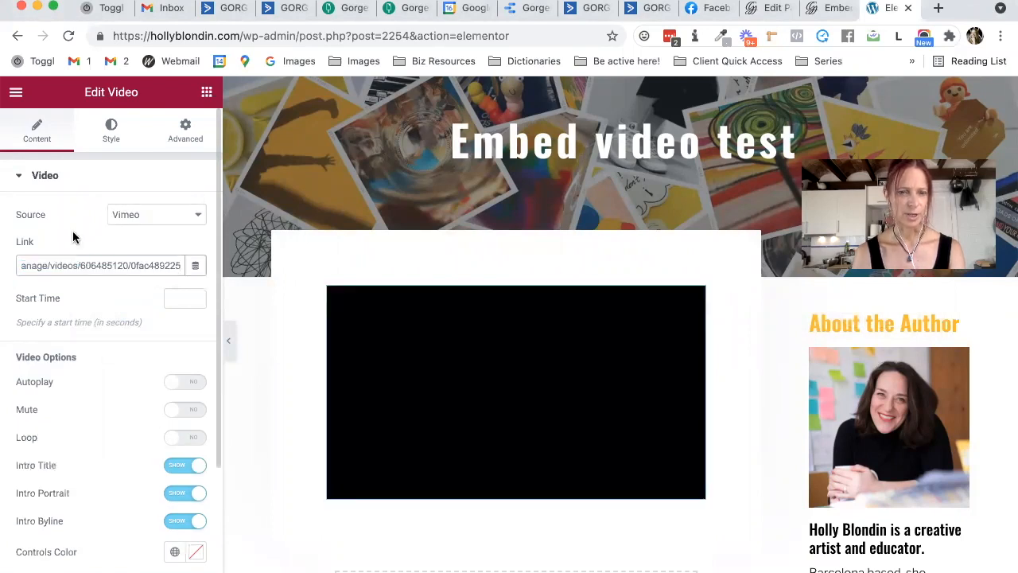
- Remove the manage/videos part from the Video widget's Vimeo link and look over the widget's playback options
{"action": "key", "text": "Tab"}
{"action": "scroll", "coordinate": [423, 394], "scroll_direction": "up", "scroll_amount": 1}
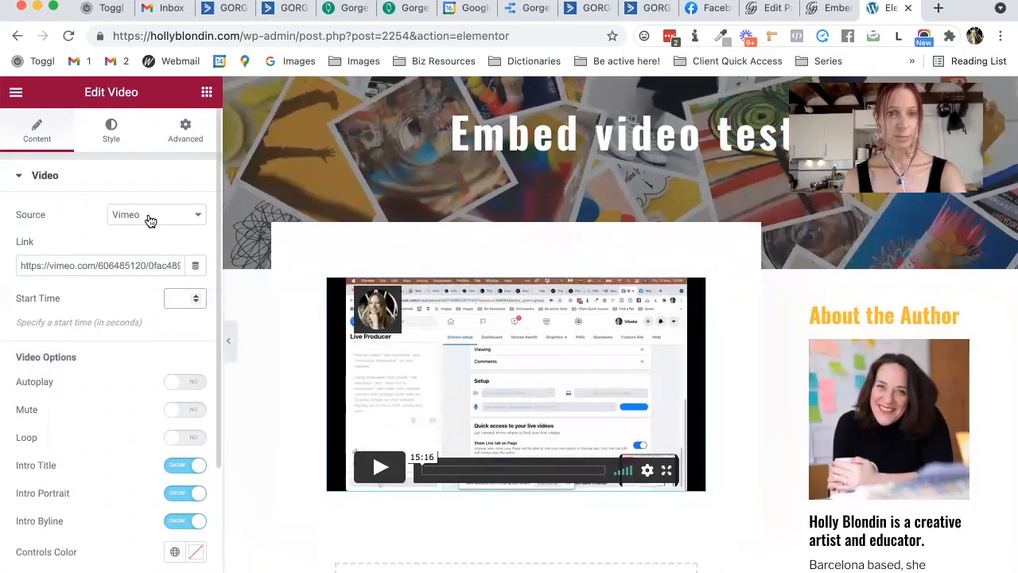
{"action": "scroll", "coordinate": [159, 390], "scroll_direction": "down", "scroll_amount": 1}
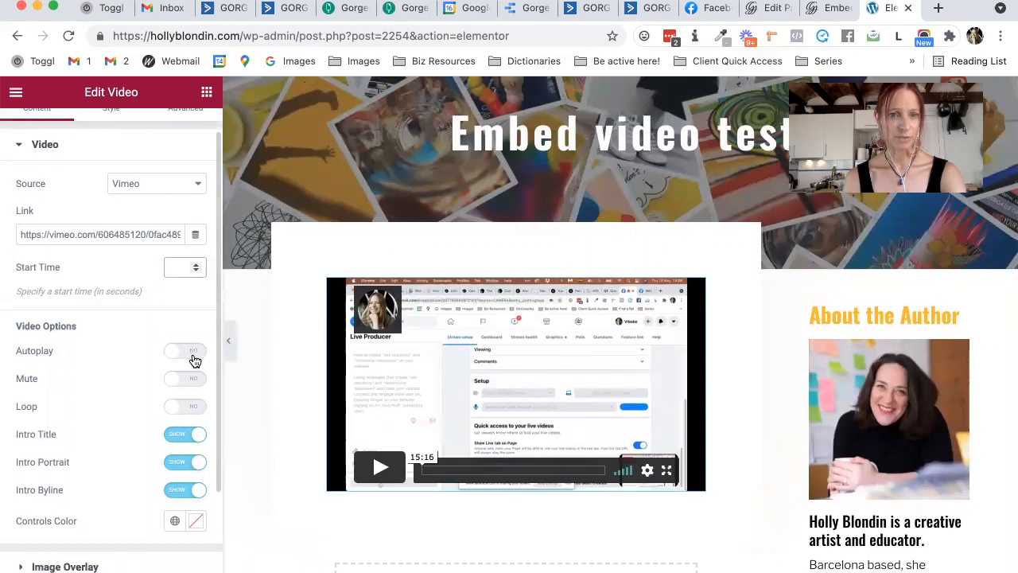
{"action": "scroll", "coordinate": [190, 383], "scroll_direction": "up", "scroll_amount": 1}
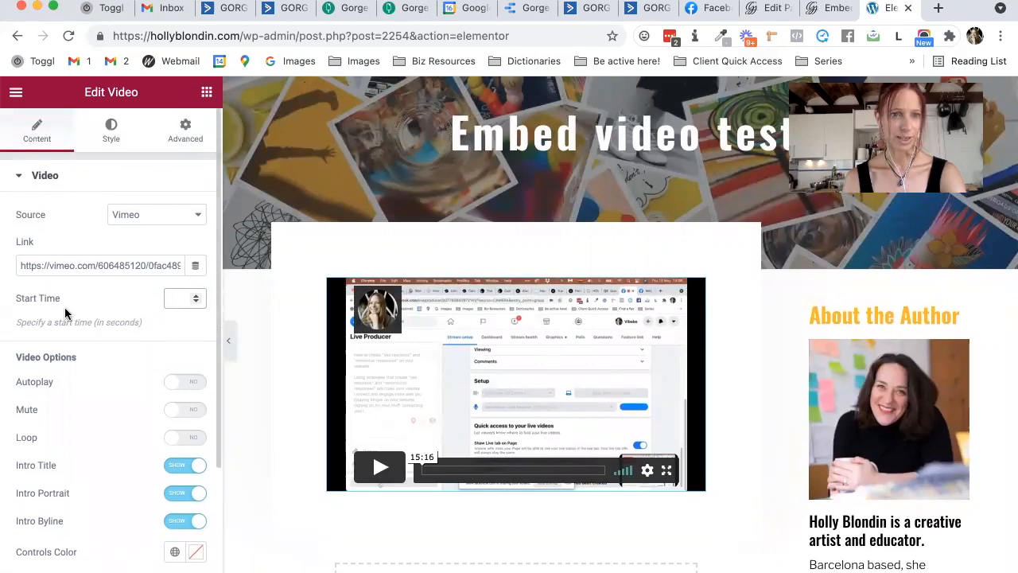
- Try a start time of 2 seconds on the Video widget, clear it again, and review the remaining video options
{"action": "type", "text": "2"}
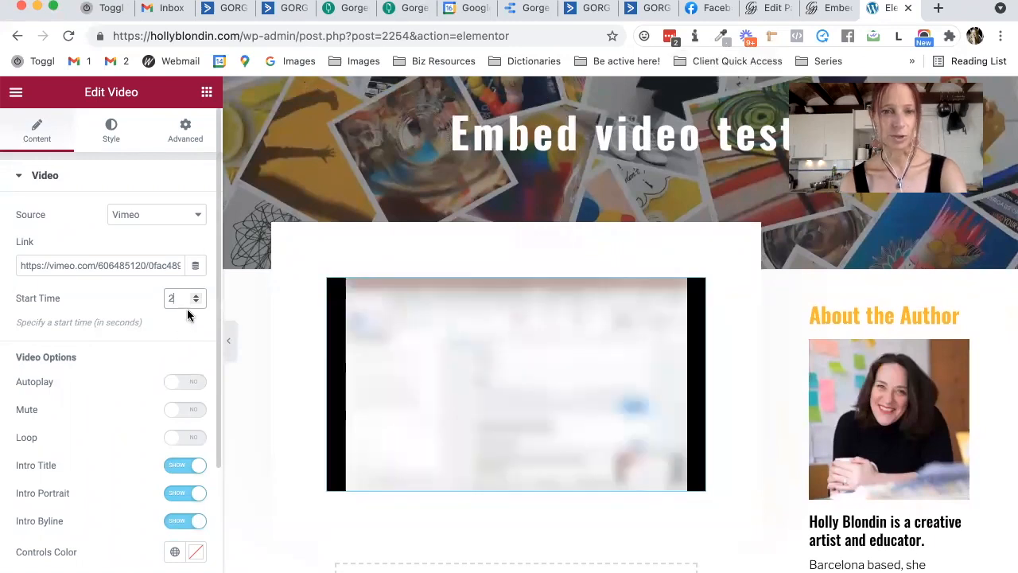
{"action": "left_click_drag", "start_coordinate": [180, 296], "coordinate": [165, 302]}
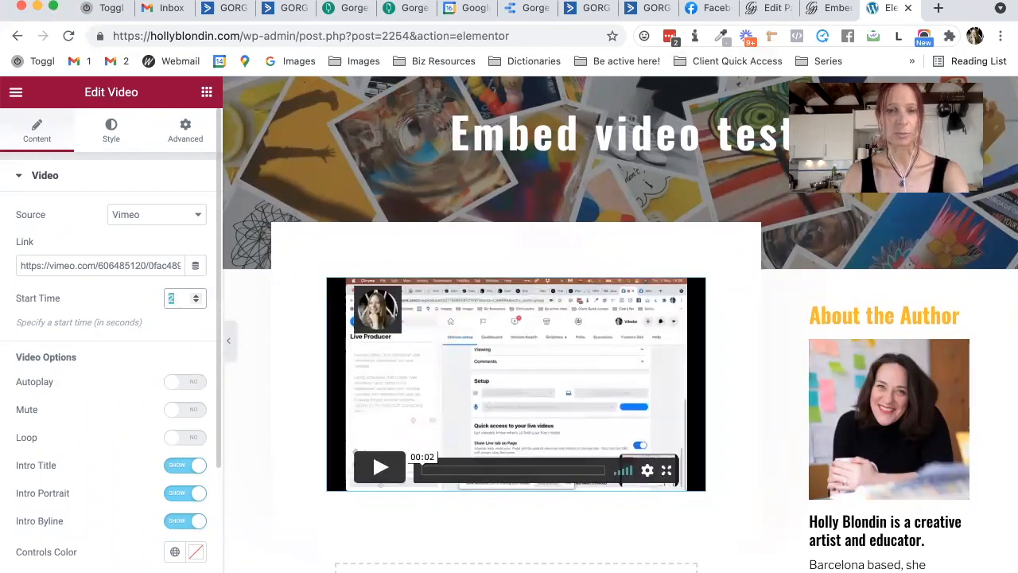
{"action": "key", "text": "BackSpace"}
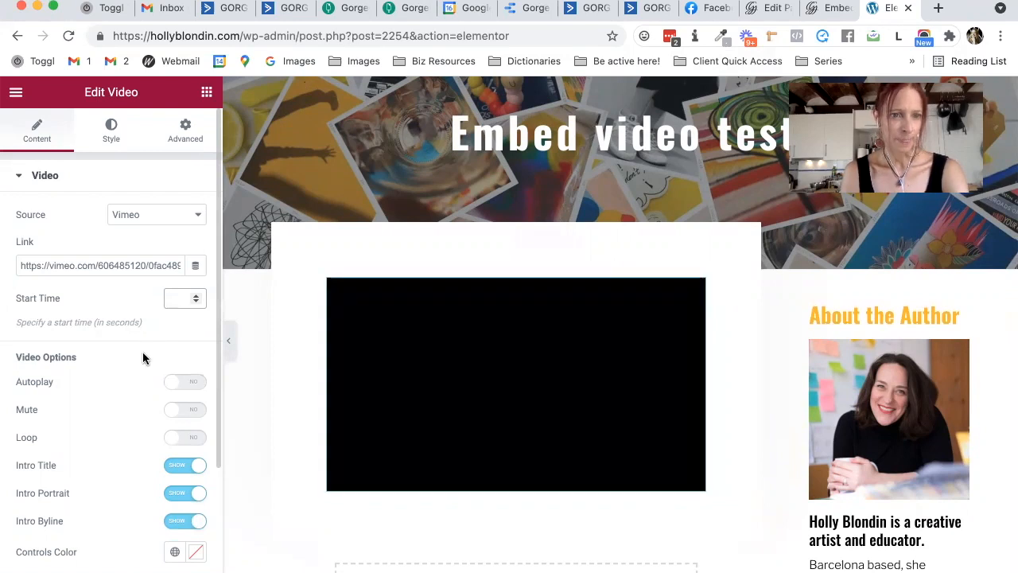
{"action": "scroll", "coordinate": [143, 356], "scroll_direction": "down", "scroll_amount": 1}
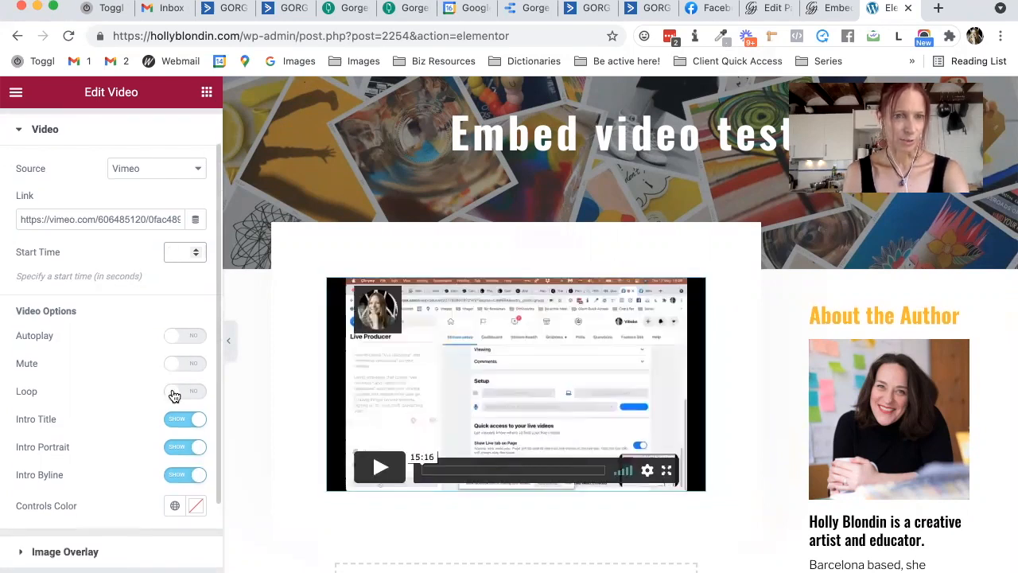
{"action": "scroll", "coordinate": [180, 432], "scroll_direction": "down", "scroll_amount": 2}
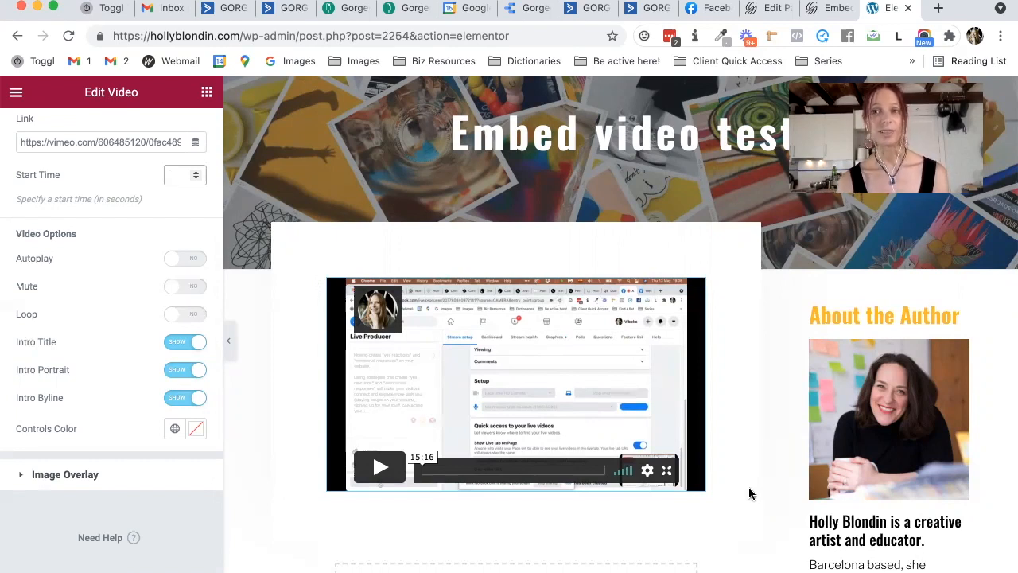
- Switch to the WordPress editor of Embed video test, locate the YouTube address in the embed code, and view the page preview's related videos
{"action": "left_click", "coordinate": [768, 8]}
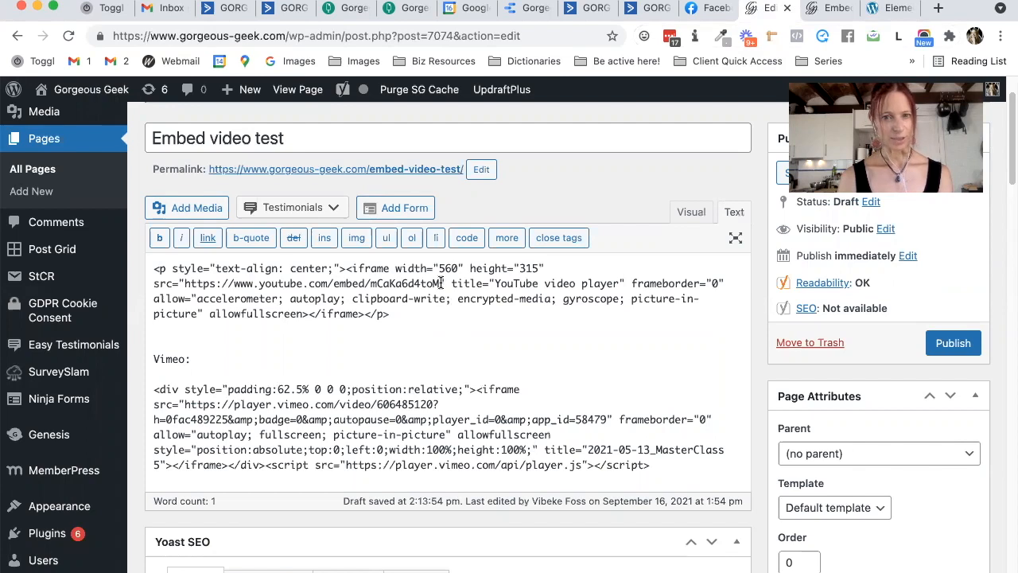
{"action": "left_click_drag", "start_coordinate": [441, 283], "coordinate": [183, 280]}
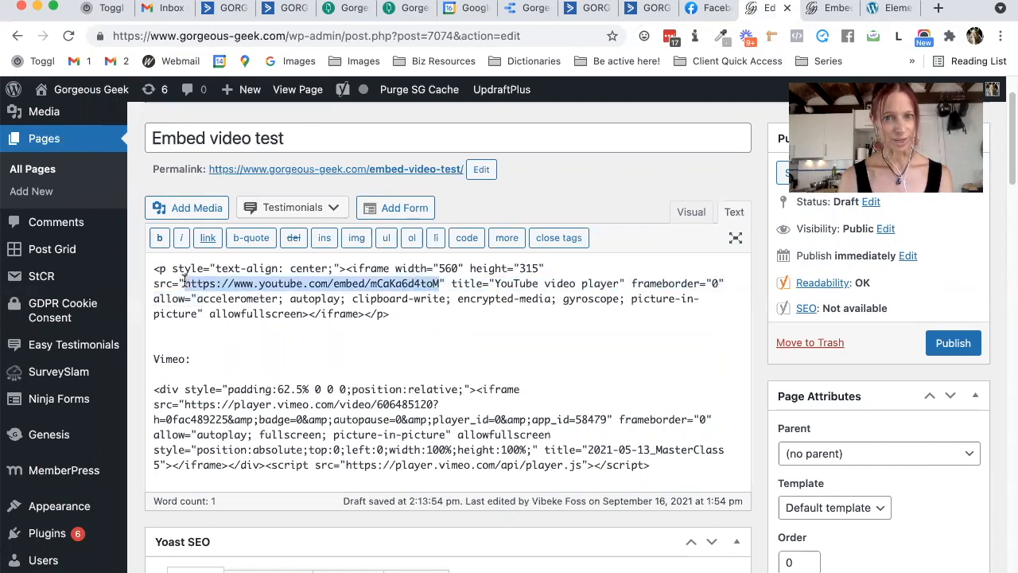
{"action": "left_click", "coordinate": [442, 283]}
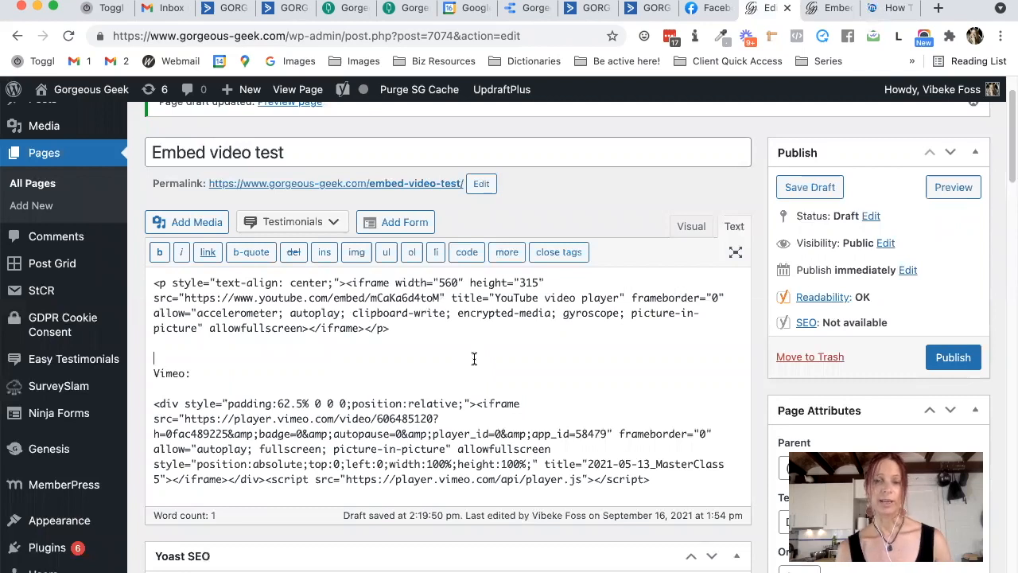
{"action": "left_click", "coordinate": [829, 15]}
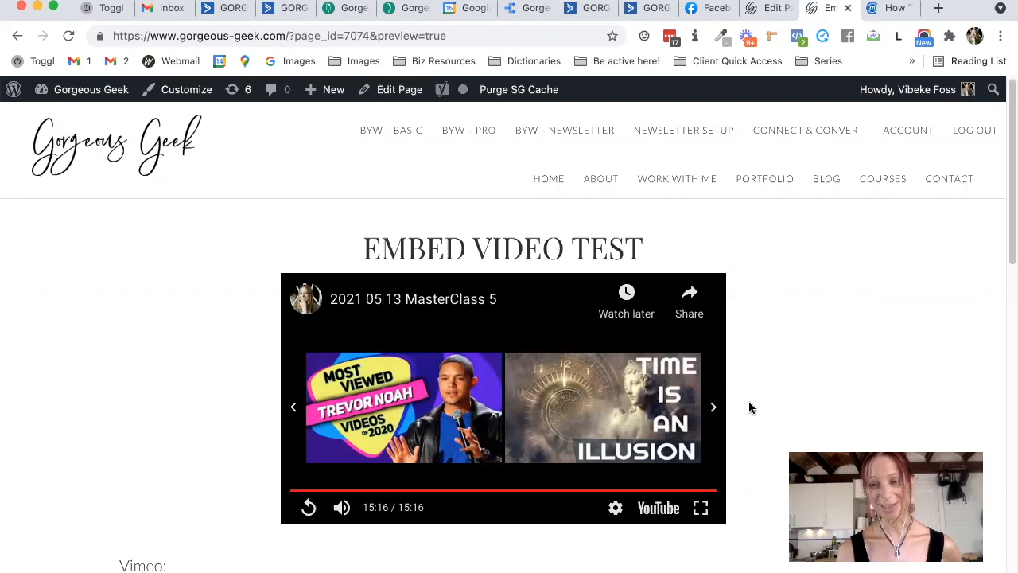
- Back in the Embed video test editor, append ?rel=0 to the YouTube address inside the iframe's src attribute
{"action": "left_click", "coordinate": [764, 10]}
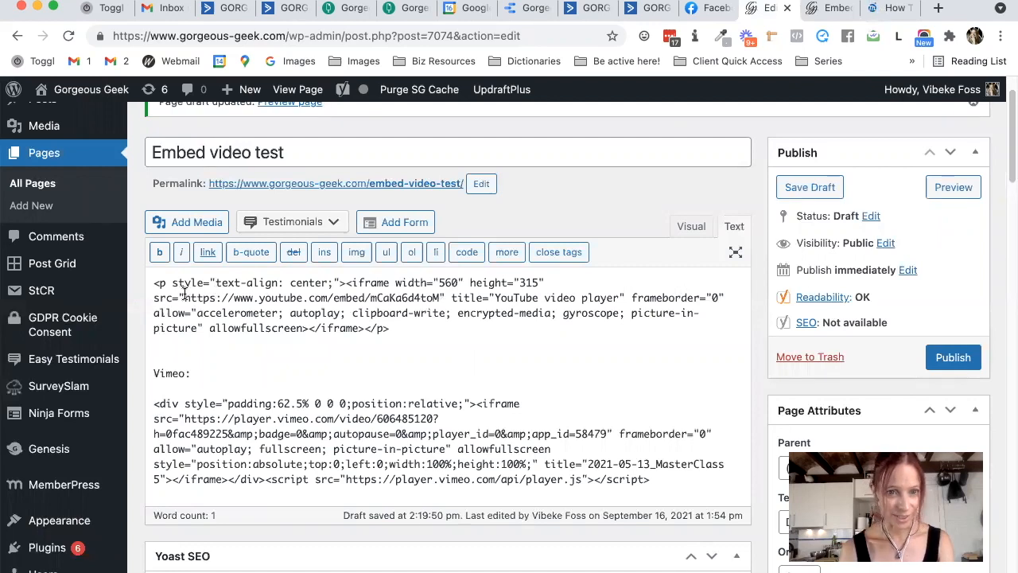
{"action": "left_click_drag", "start_coordinate": [185, 298], "coordinate": [241, 298]}
{"action": "left_click_drag", "start_coordinate": [371, 291], "coordinate": [442, 297]}
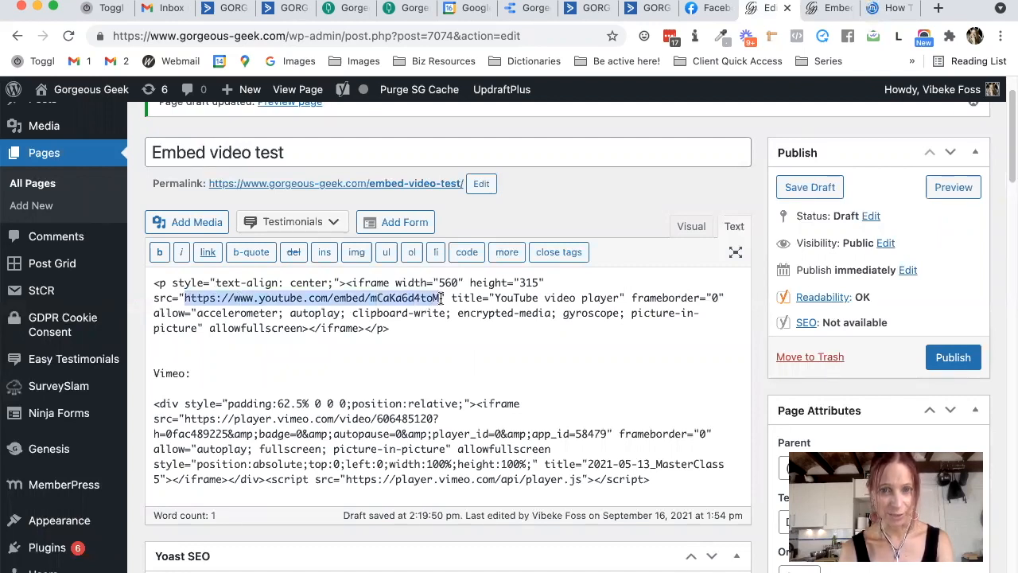
{"action": "left_click", "coordinate": [443, 298]}
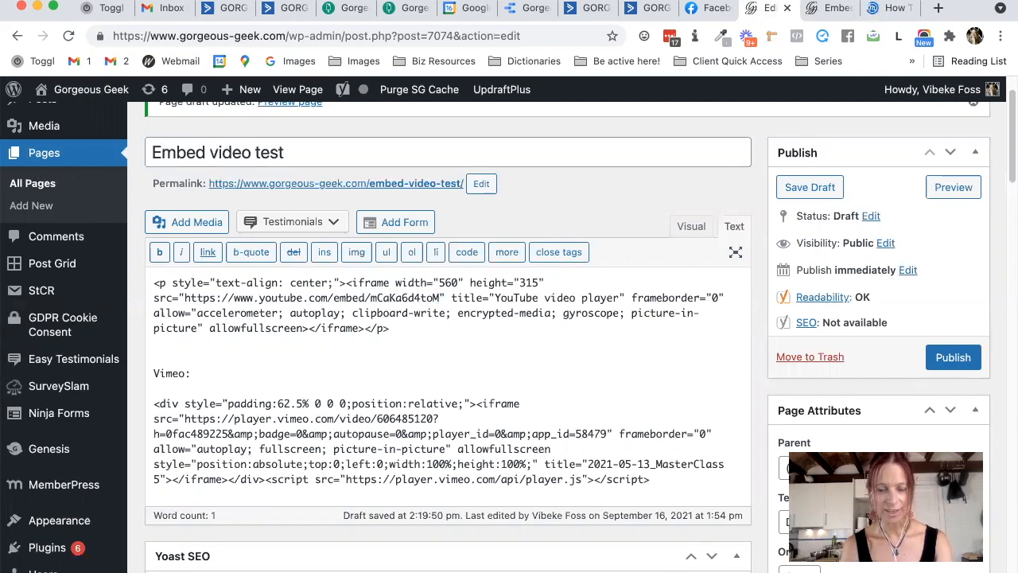
{"action": "type", "text": "?rel=0"}
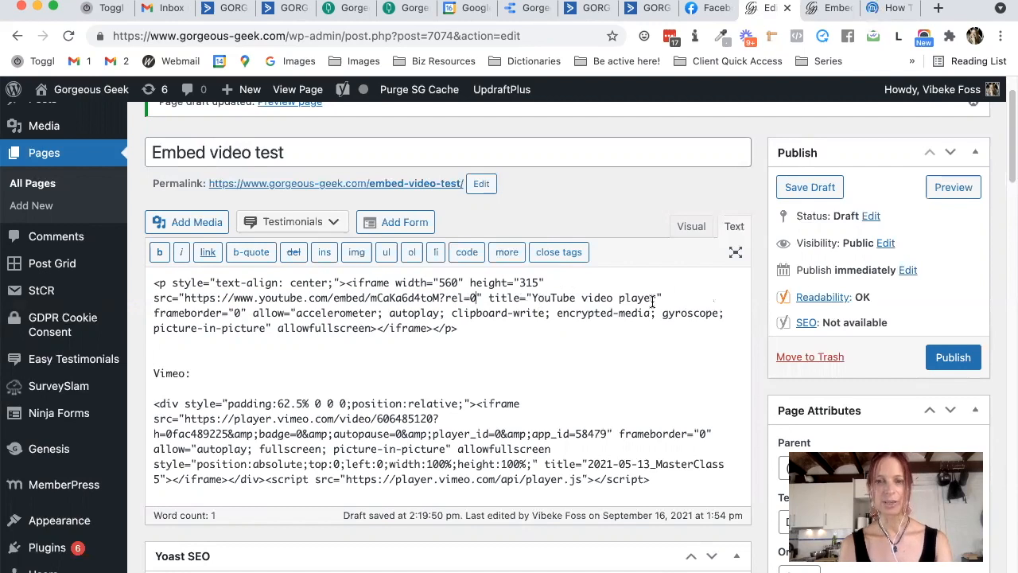
- Preview the page, play the embedded YouTube video and skip to its end to check which related videos are suggested
{"action": "left_click", "coordinate": [947, 189]}
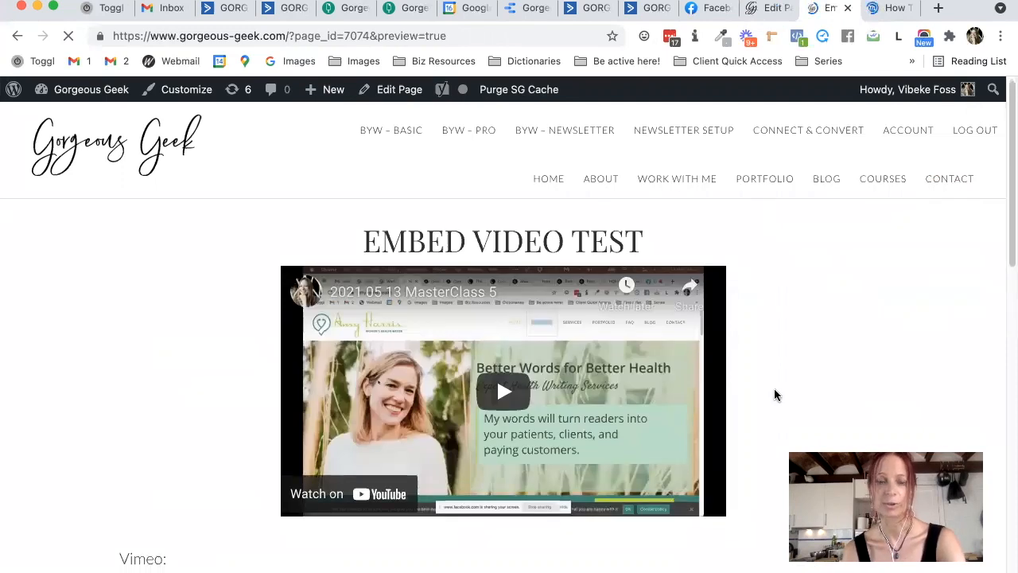
{"action": "scroll", "coordinate": [693, 400], "scroll_direction": "down", "scroll_amount": 1}
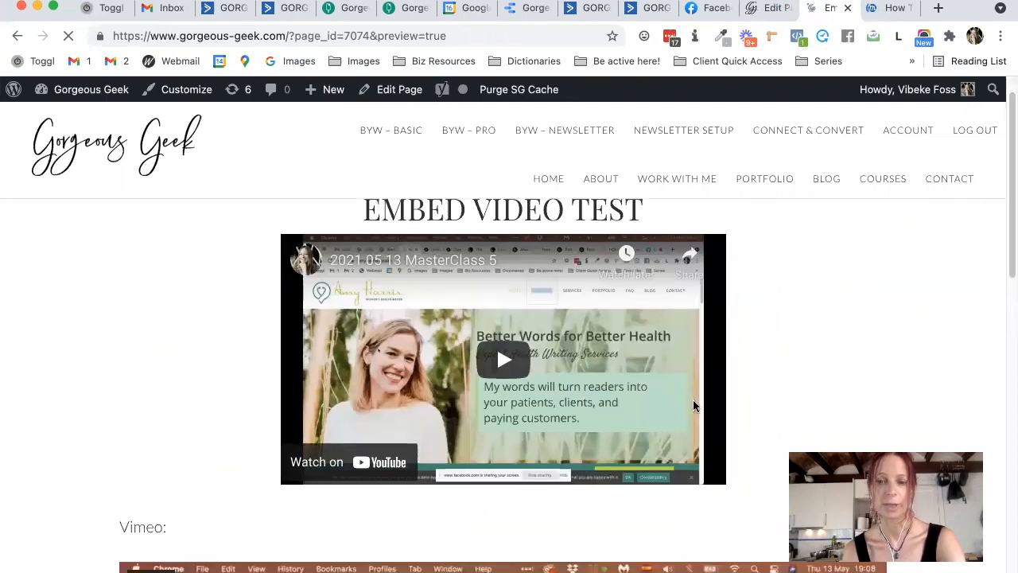
{"action": "left_click", "coordinate": [501, 363]}
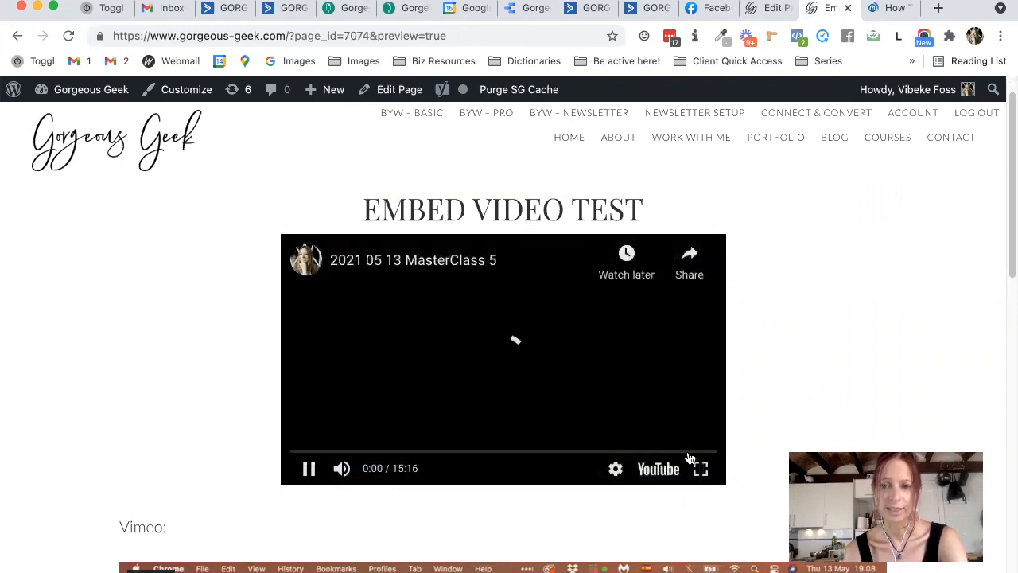
{"action": "left_click", "coordinate": [710, 452]}
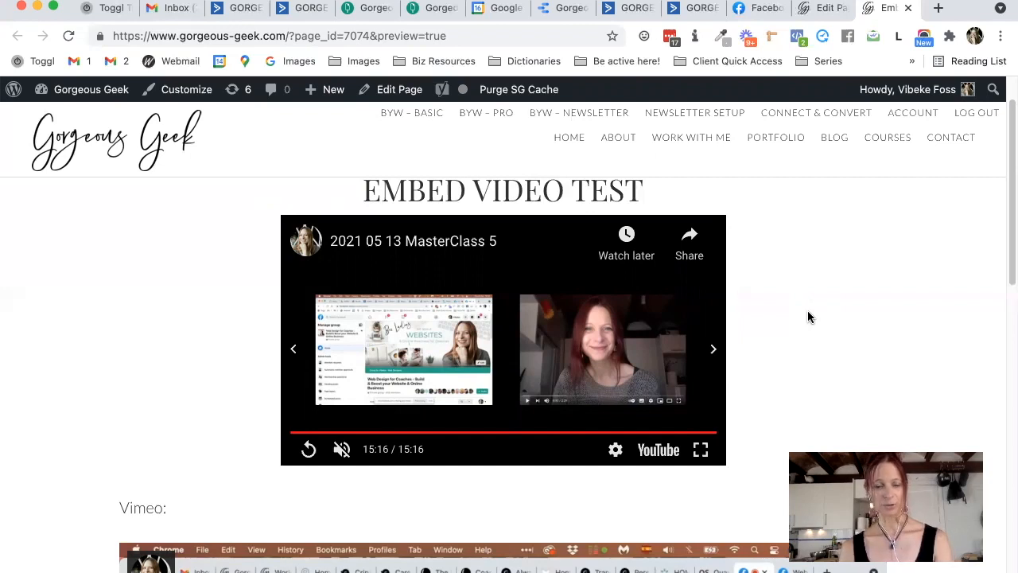
{"action": "key", "text": "super+Tab"}
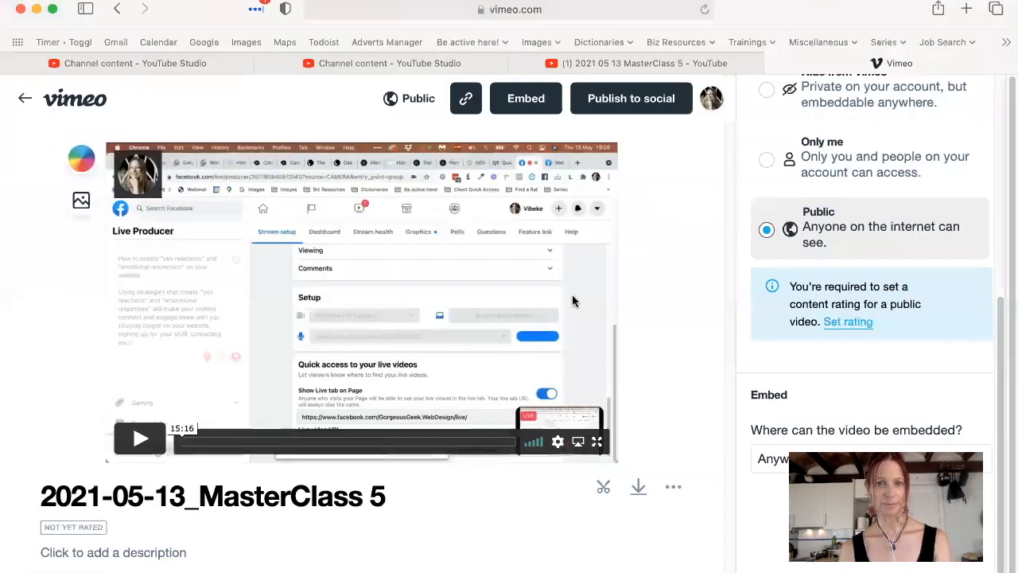
{"action": "key", "text": "super+Tab"}
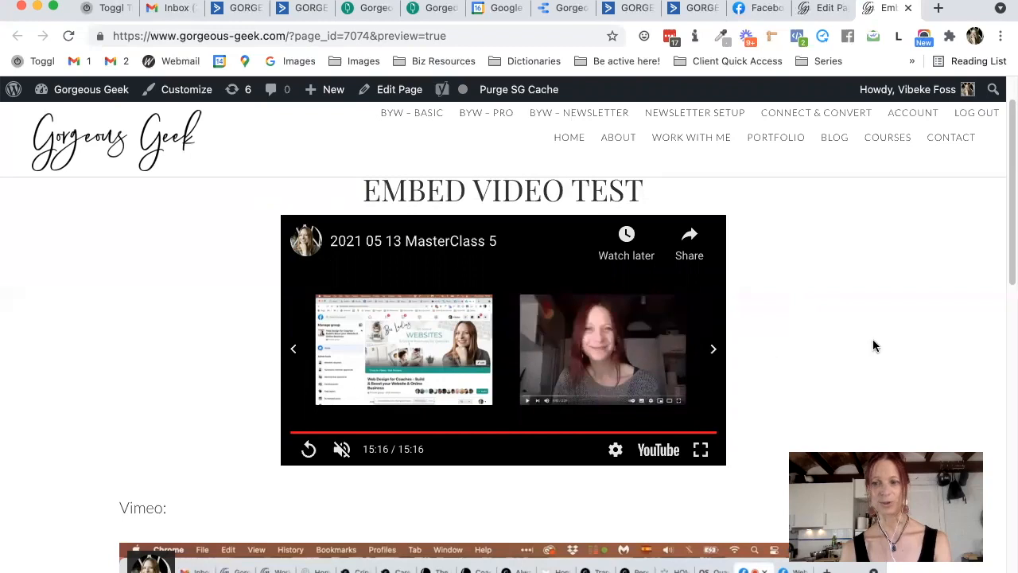